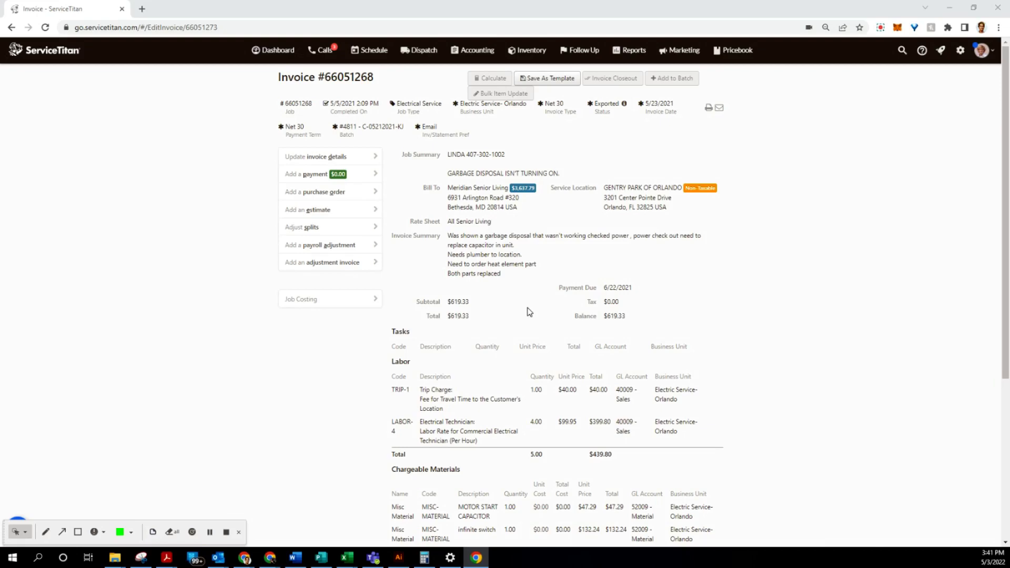
# Open the job record in a new tab, then return to the invoice.
pyautogui.scroll(-2, 451, 484)
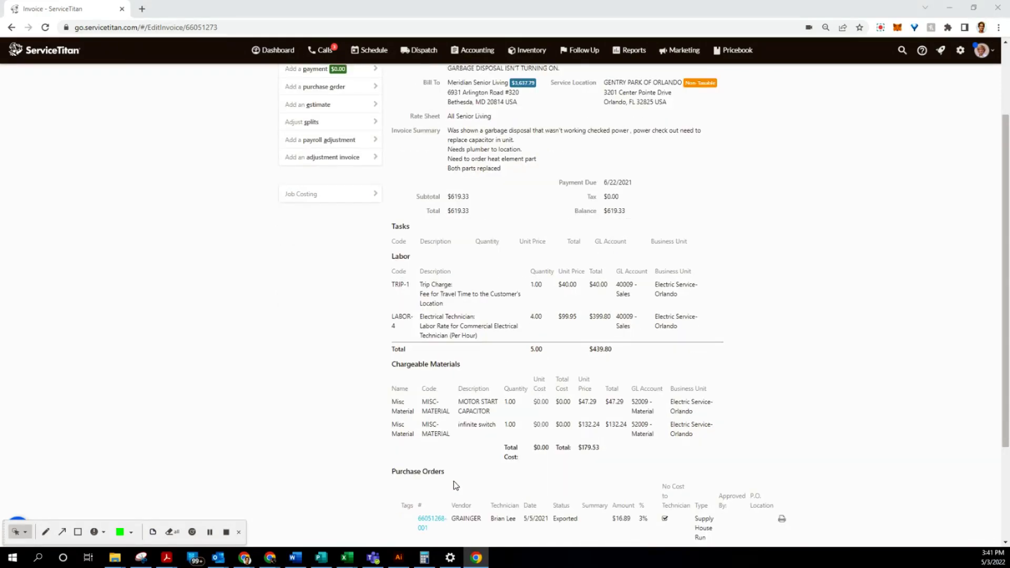
pyautogui.scroll(2, 473, 479)
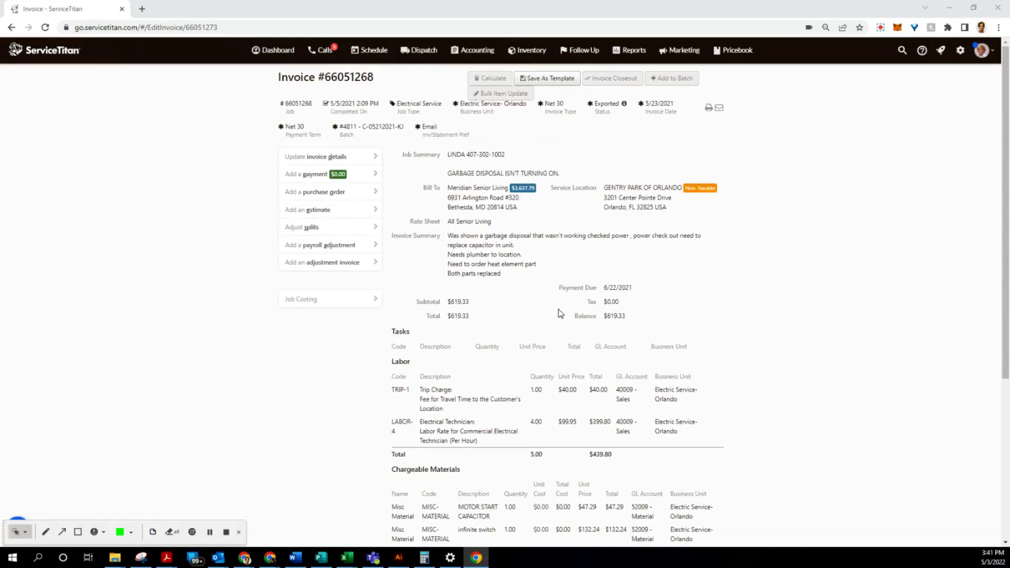
pyautogui.rightClick(302, 108)
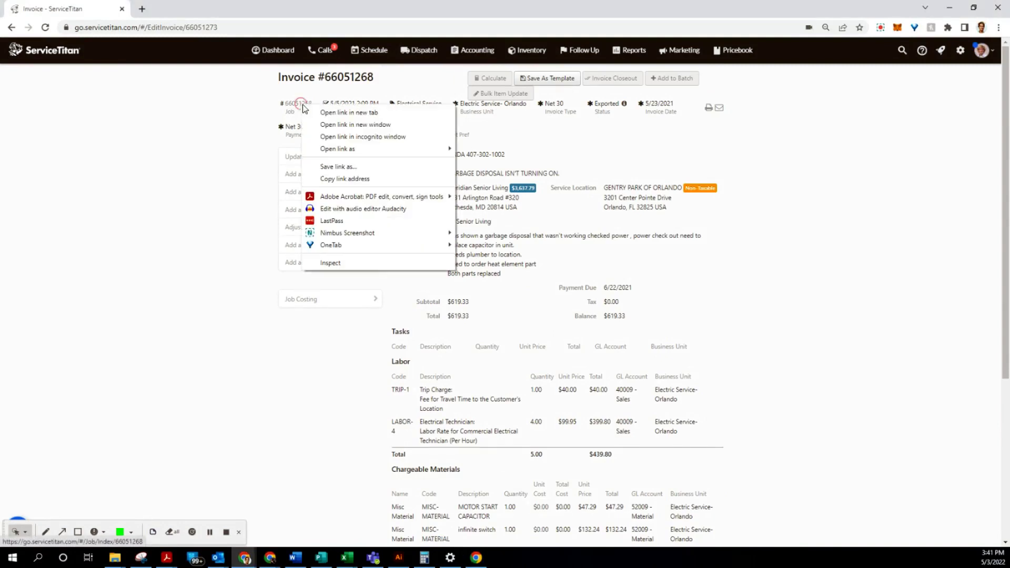
pyautogui.click(320, 115)
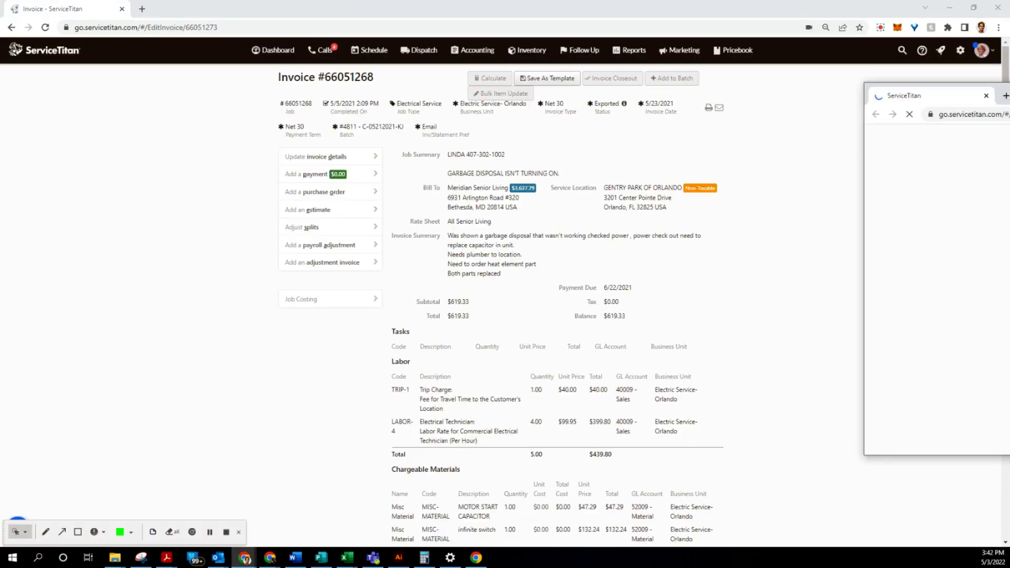
pyautogui.hotkey('alt', 'Tab')
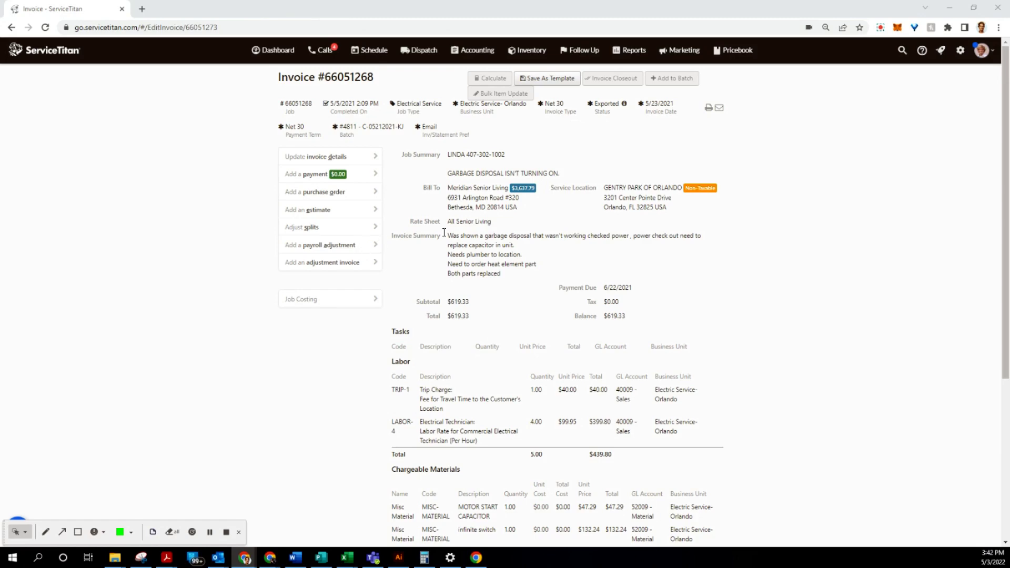
# Create adjustment invoice 66051268-1 with invoice type COD and summary INVOICE ADJUSTMENT.
pyautogui.click(341, 265)
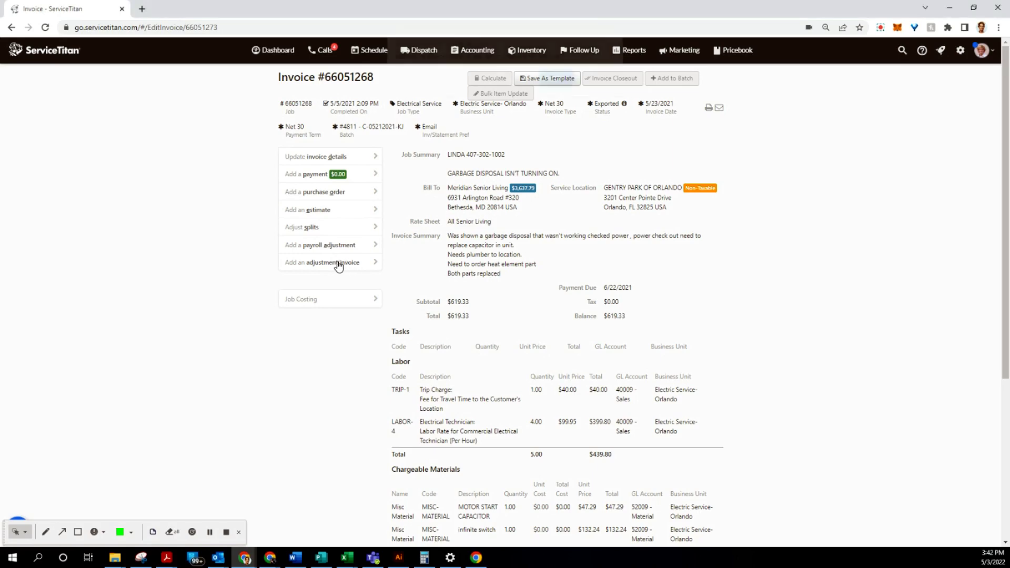
pyautogui.click(561, 85)
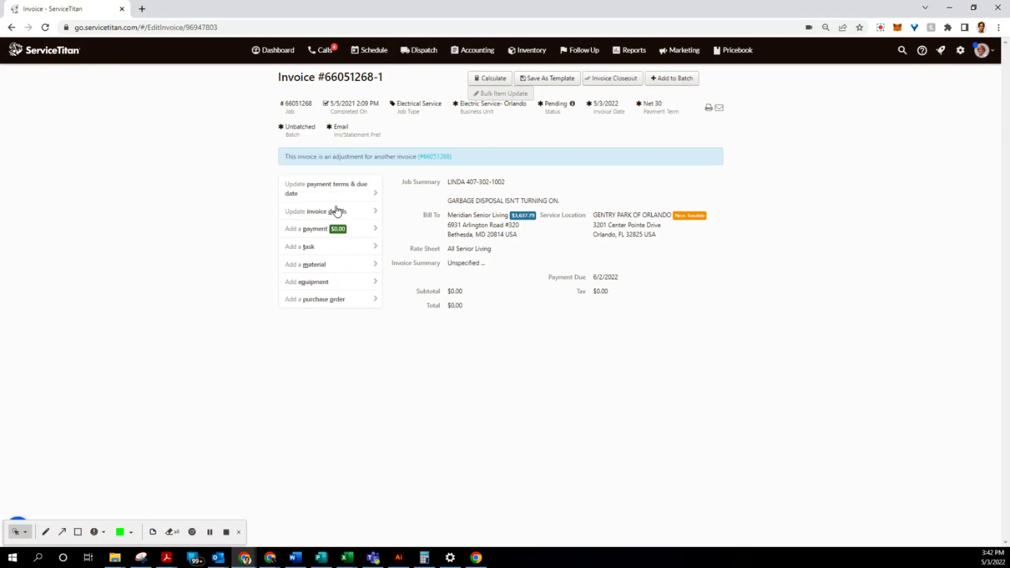
pyautogui.click(502, 228)
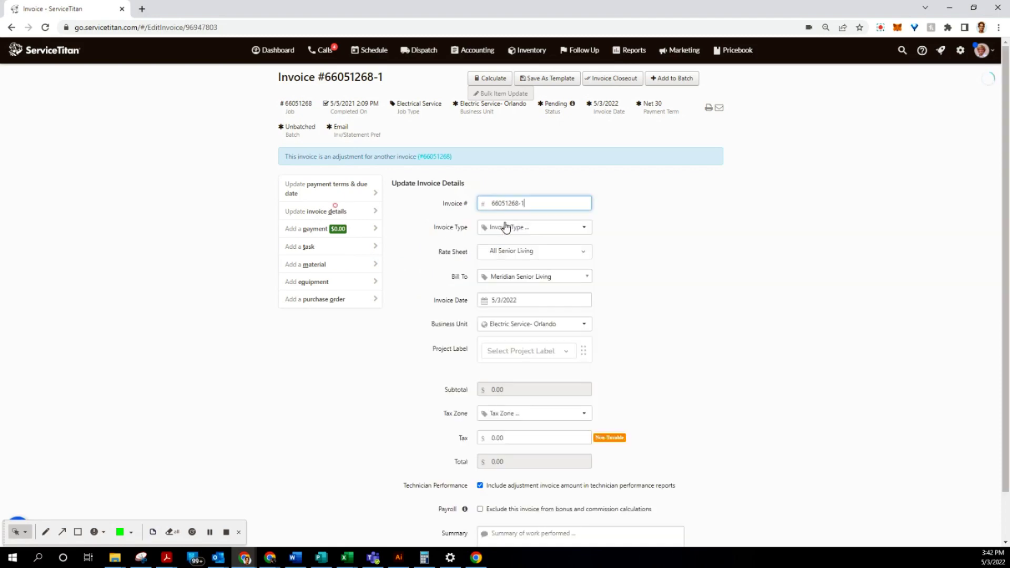
pyautogui.click(536, 233)
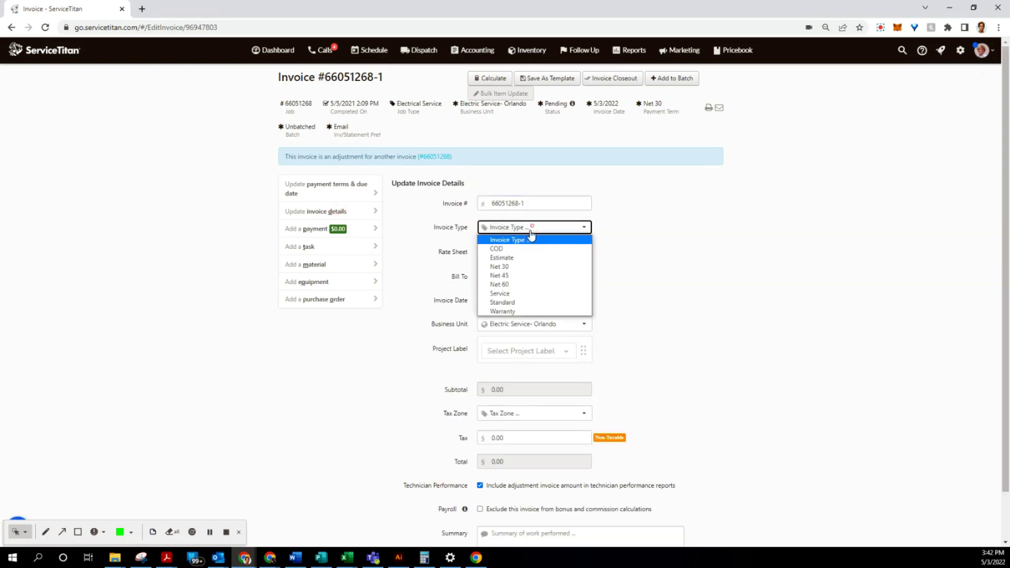
pyautogui.click(526, 244)
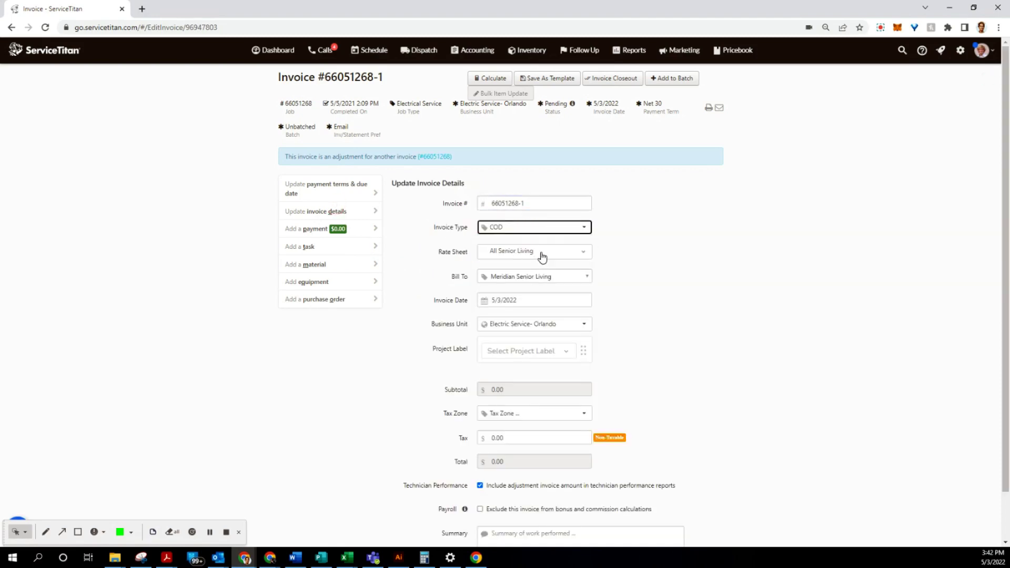
pyautogui.scroll(-1, 412, 475)
pyautogui.click(534, 485)
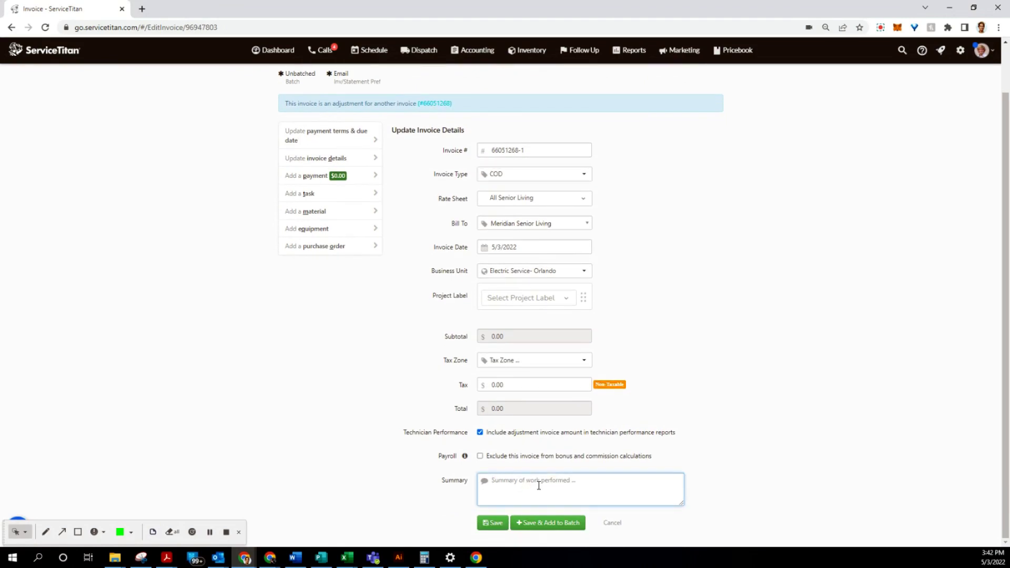
pyautogui.write('INVOICE ADJUSTMENT -per Jon F.')
pyautogui.moveTo(554, 479); pyautogui.dragTo(462, 480)
pyautogui.hotkey('ctrl', 'c')
pyautogui.click(504, 525)
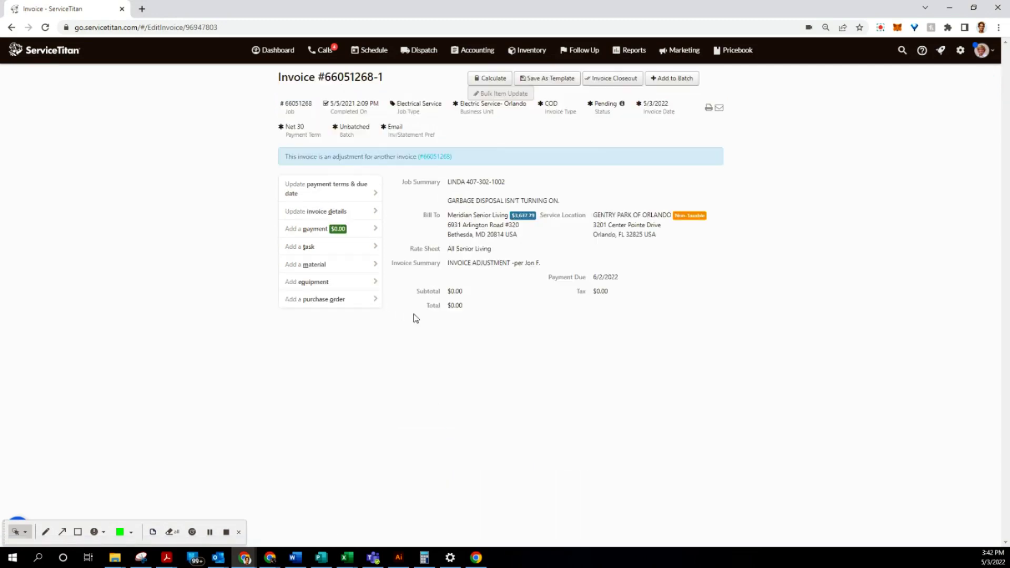
# Add a TRIP-1 trip charge task described INVOICE ADJUSTMENT at a unit price of -40.00.
pyautogui.click(330, 253)
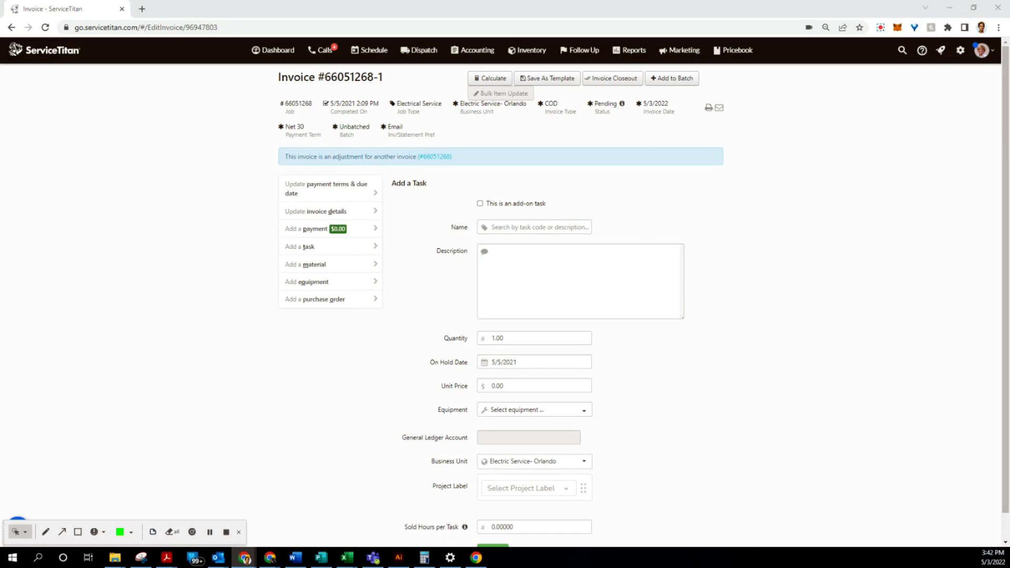
pyautogui.click(507, 232)
pyautogui.write('trip')
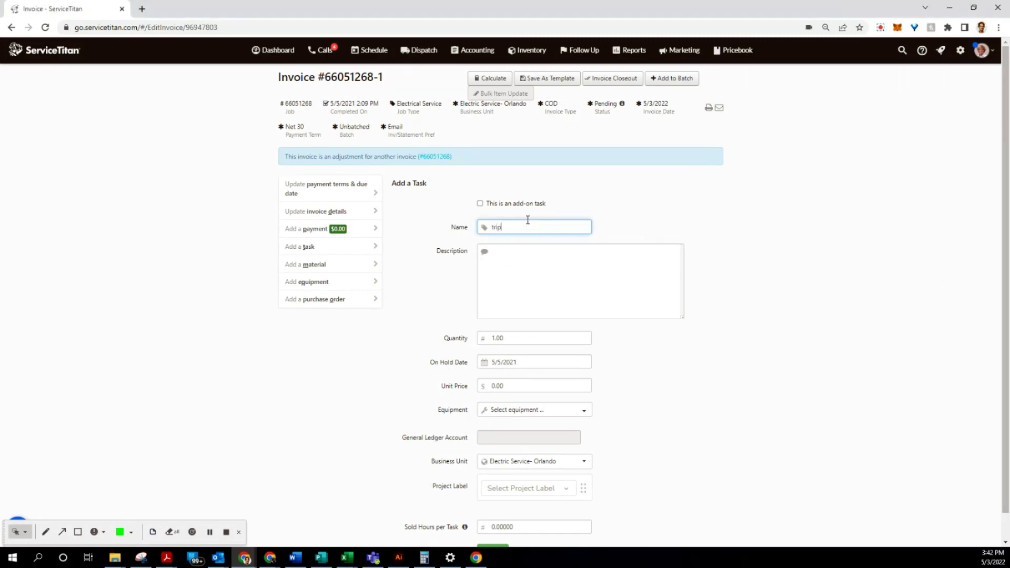
pyautogui.write('-1')
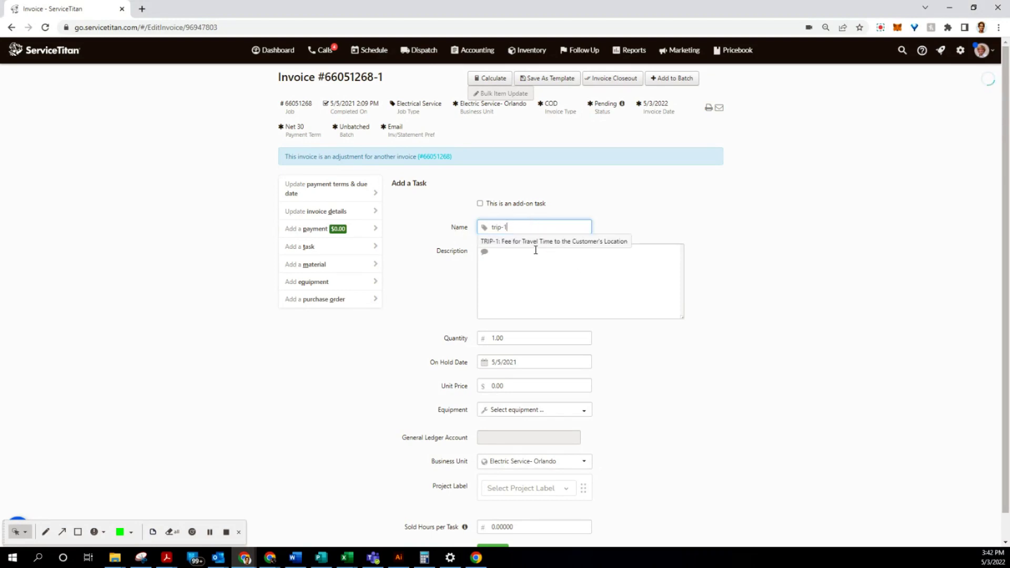
pyautogui.click(522, 248)
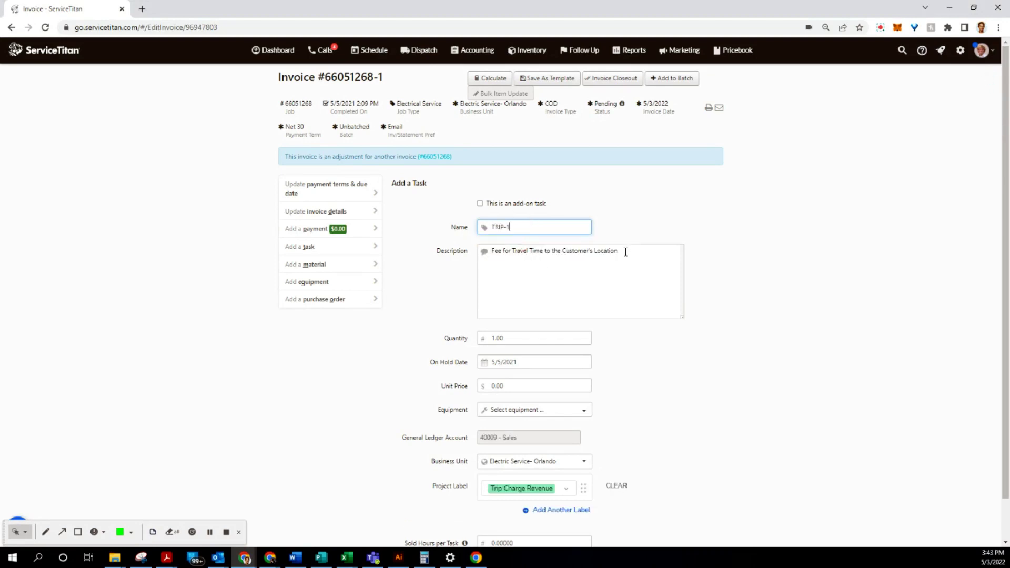
pyautogui.moveTo(625, 252); pyautogui.dragTo(406, 239)
pyautogui.hotkey('ctrl', 'v')
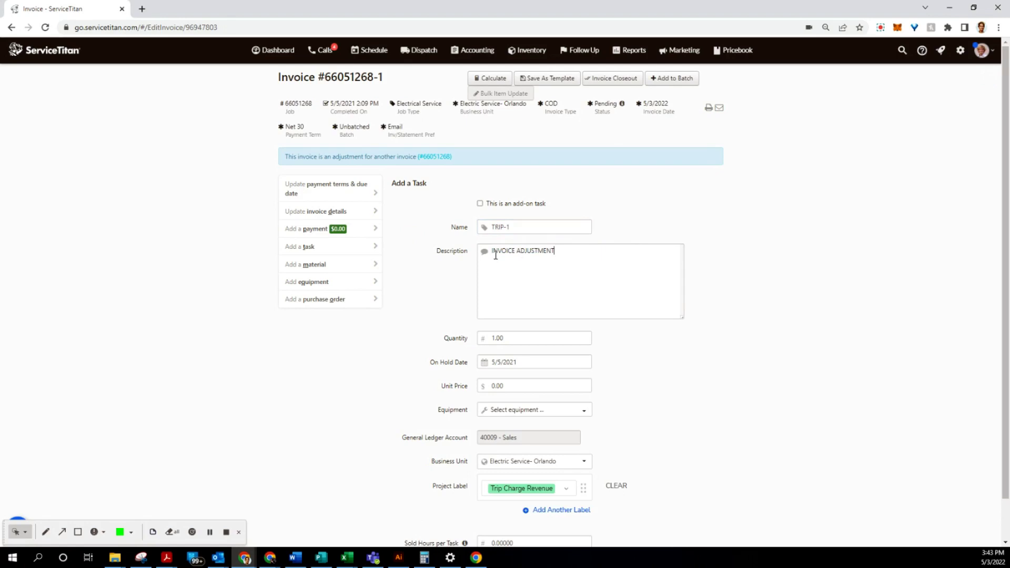
pyautogui.click(515, 384)
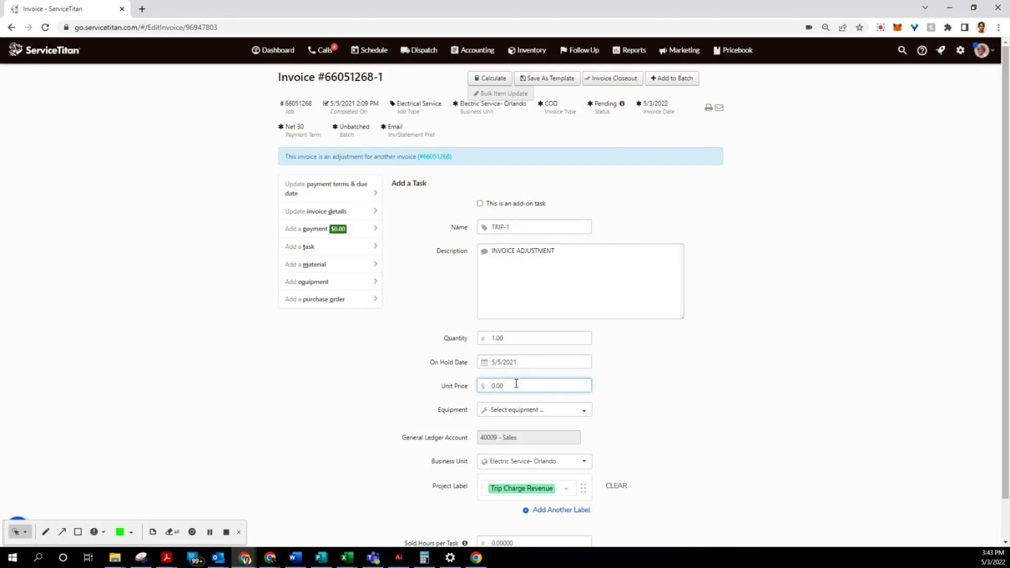
pyautogui.moveTo(509, 385); pyautogui.dragTo(468, 385)
pyautogui.write('-40')
pyautogui.click(780, 388)
pyautogui.scroll(-1, 629, 404)
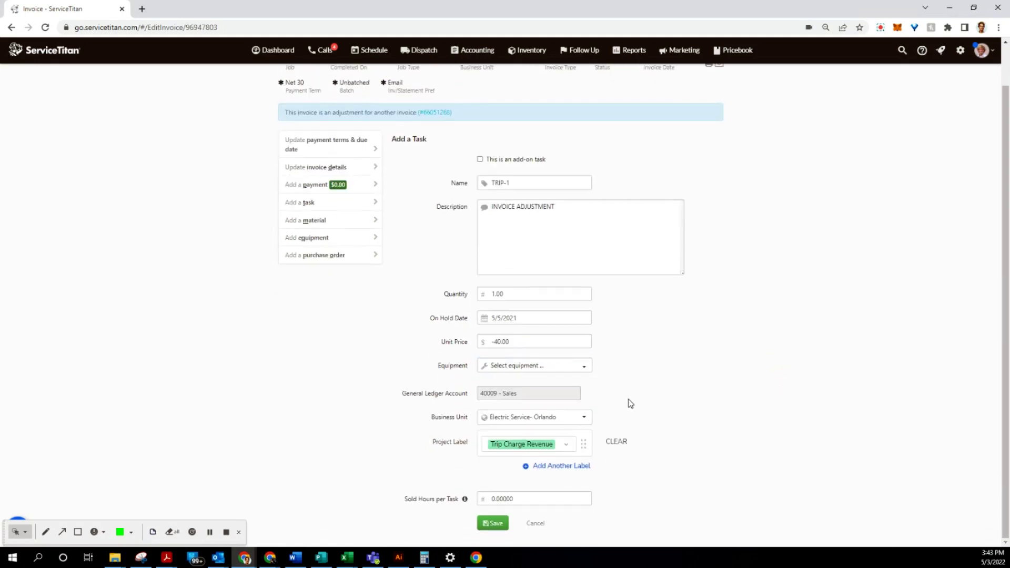
pyautogui.click(491, 523)
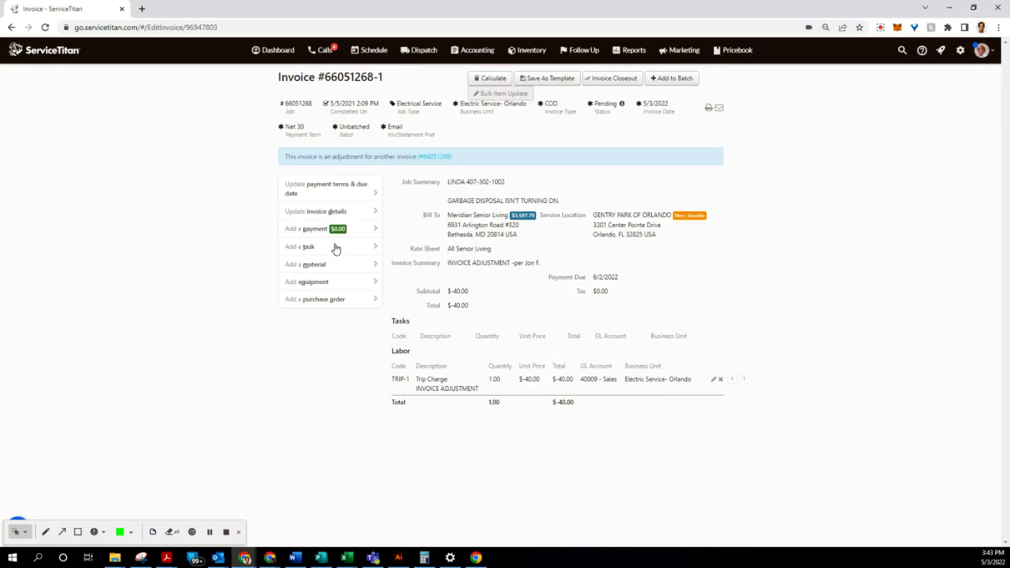
# Add a LABOR-4 task, INVOICE ADJUSTMENT, quantity 4 at -99.95 with negative sold hours.
pyautogui.click(337, 250)
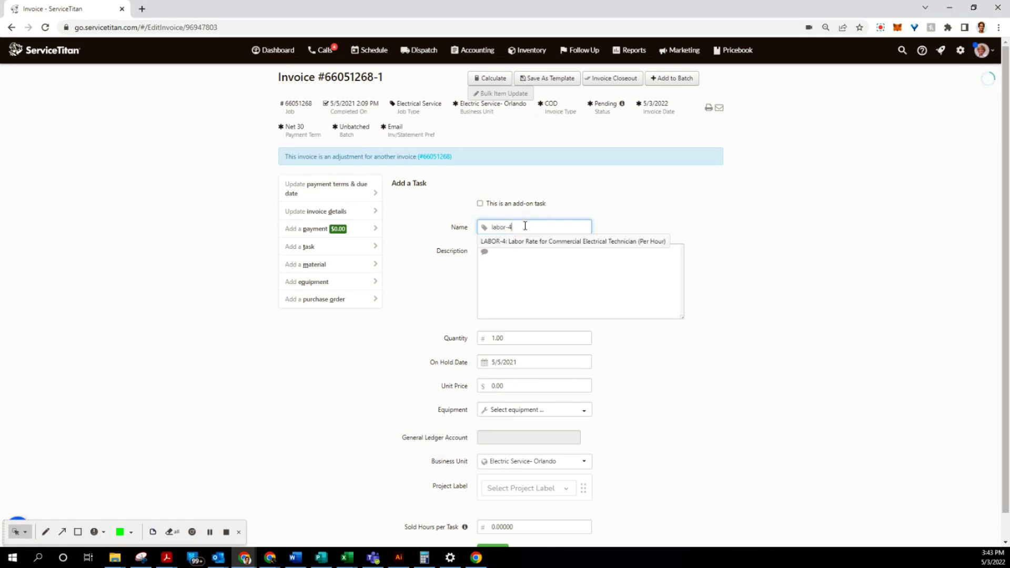
pyautogui.click(520, 239)
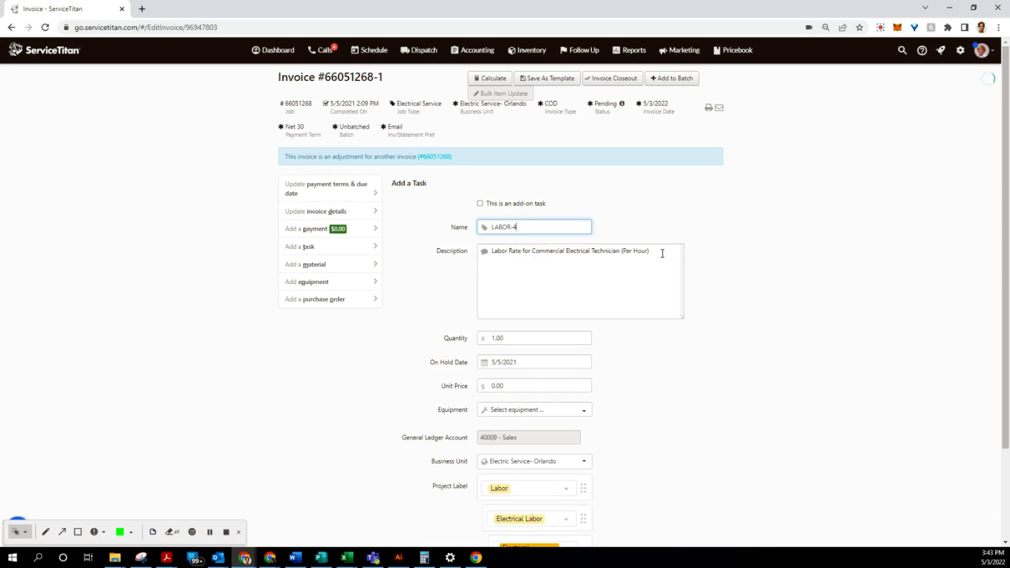
pyautogui.tripleClick(585, 246)
pyautogui.hotkey('ctrl', 'v')
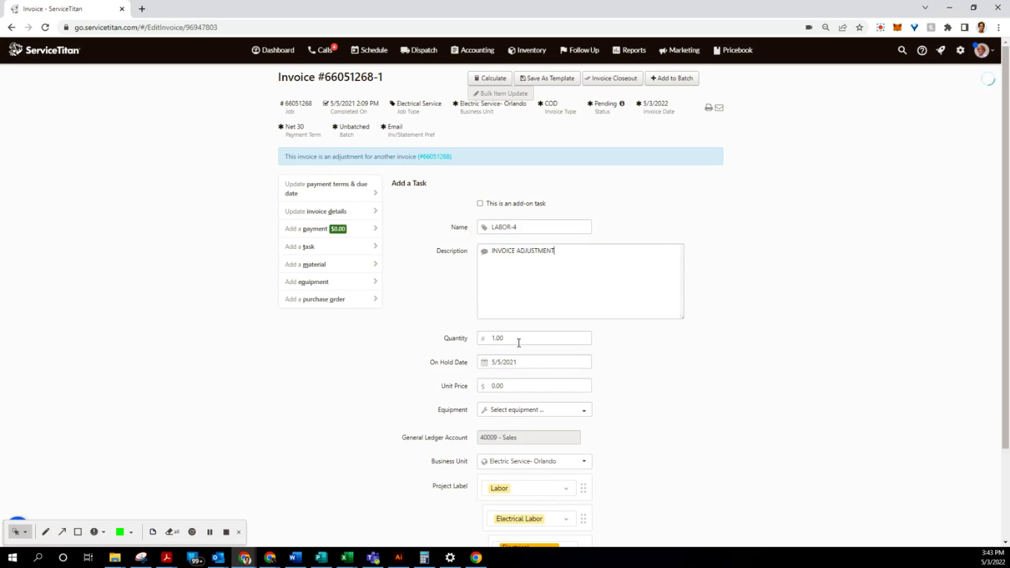
pyautogui.click(453, 338)
pyautogui.write('4')
pyautogui.scroll(-3, 668, 418)
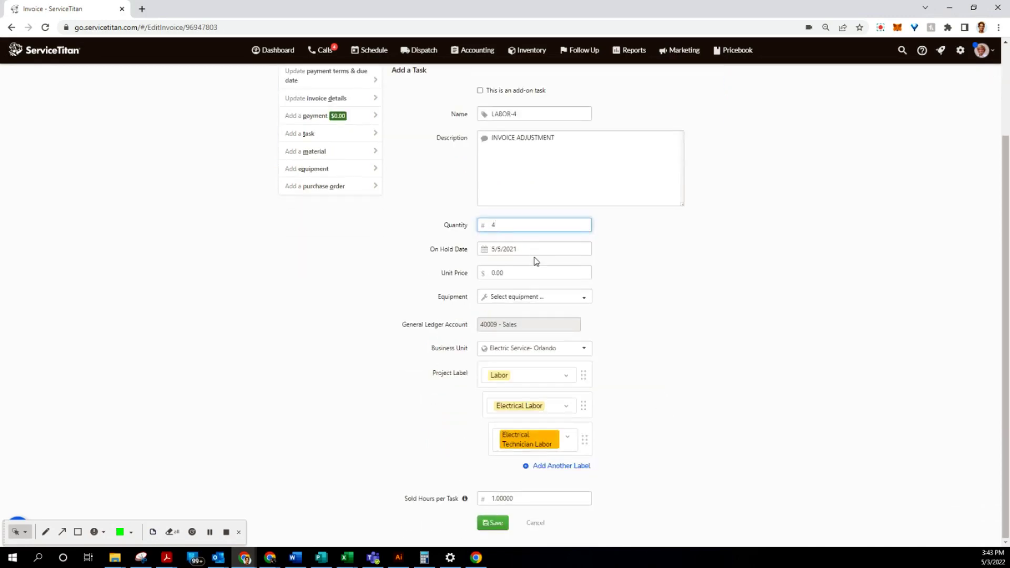
pyautogui.click(521, 271)
pyautogui.moveTo(509, 270); pyautogui.dragTo(442, 270)
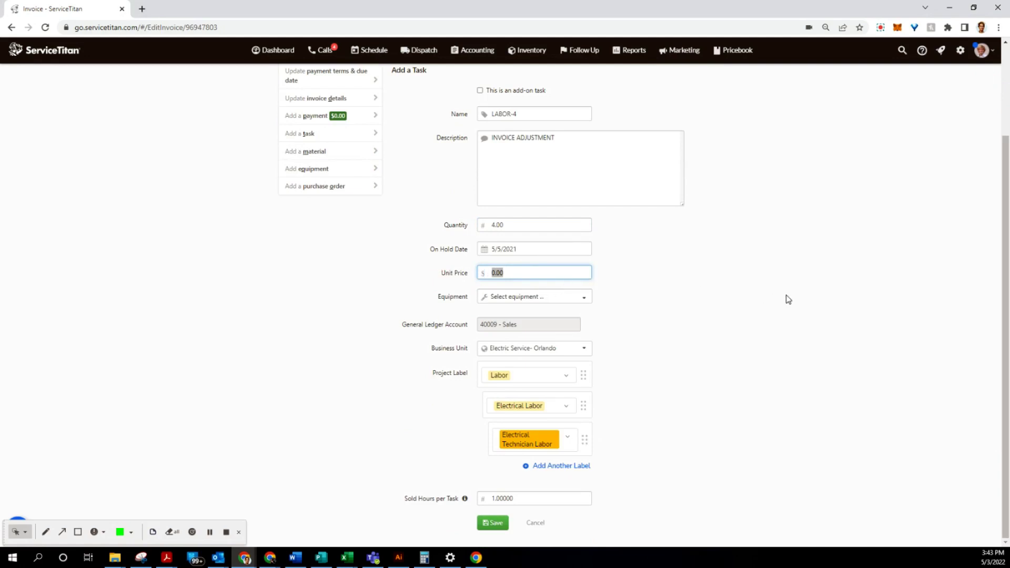
pyautogui.write('-99.95')
pyautogui.click(490, 498)
pyautogui.write('-')
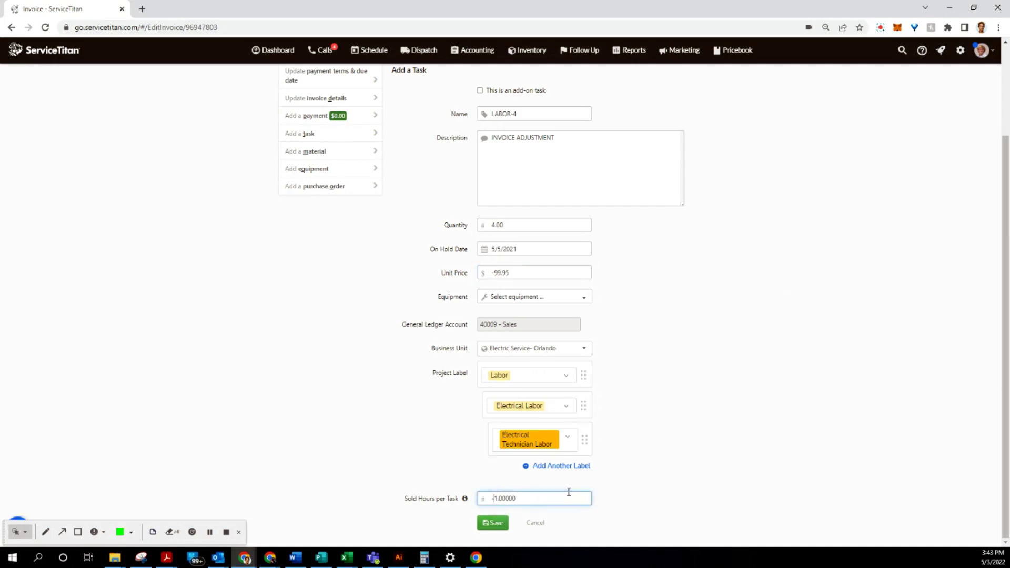
pyautogui.click(492, 523)
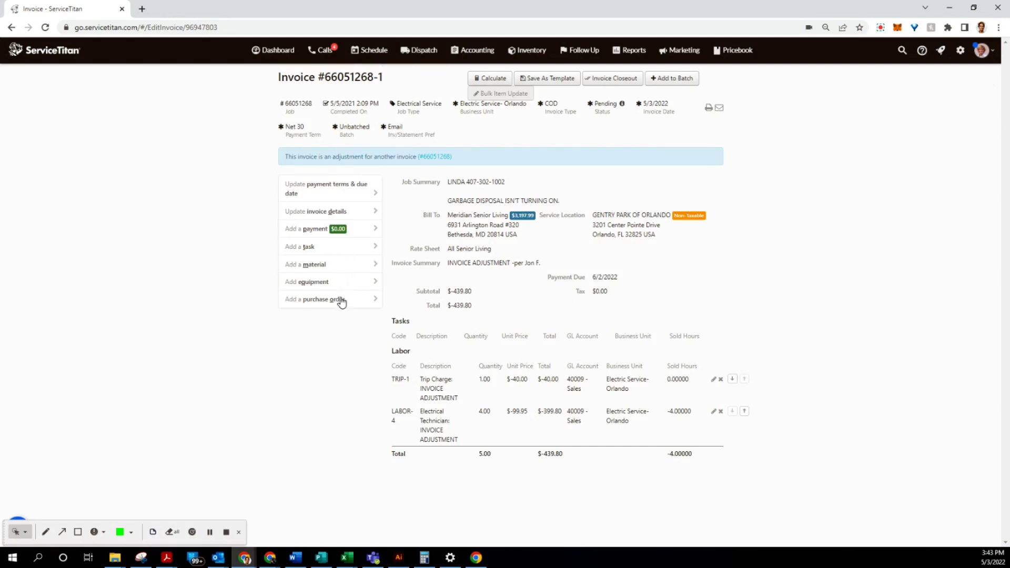
# Add a MISC-MATERIAL line described INVOICE ADJUSTMENT with a unit price of -47.29.
pyautogui.click(340, 270)
pyautogui.click(556, 250)
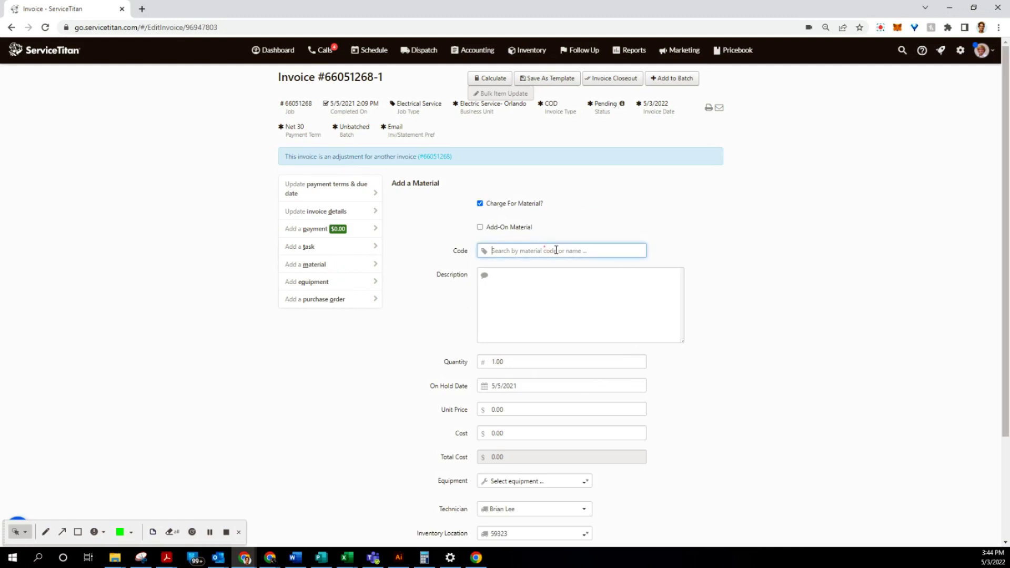
pyautogui.write('misc material')
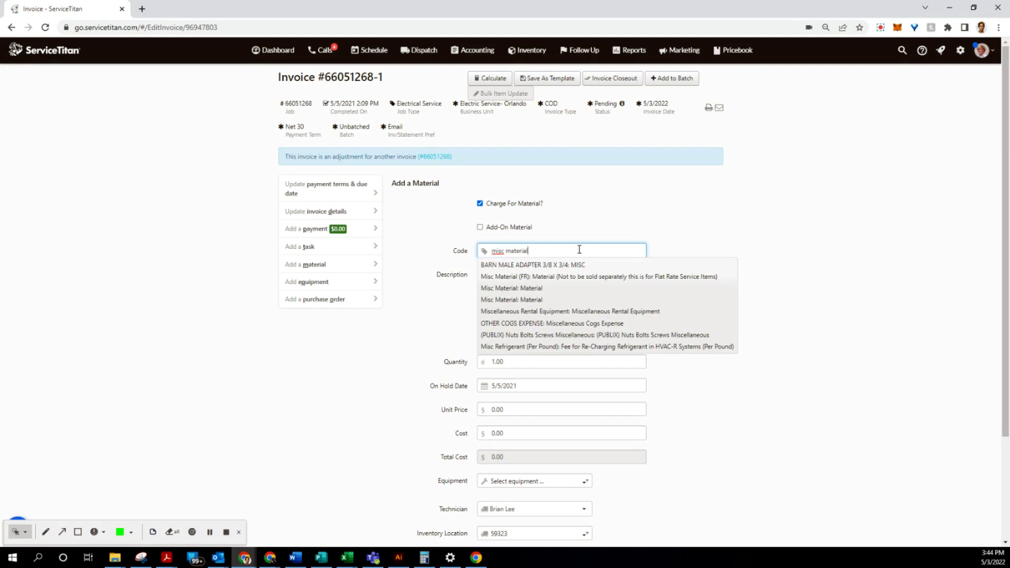
pyautogui.click(529, 277)
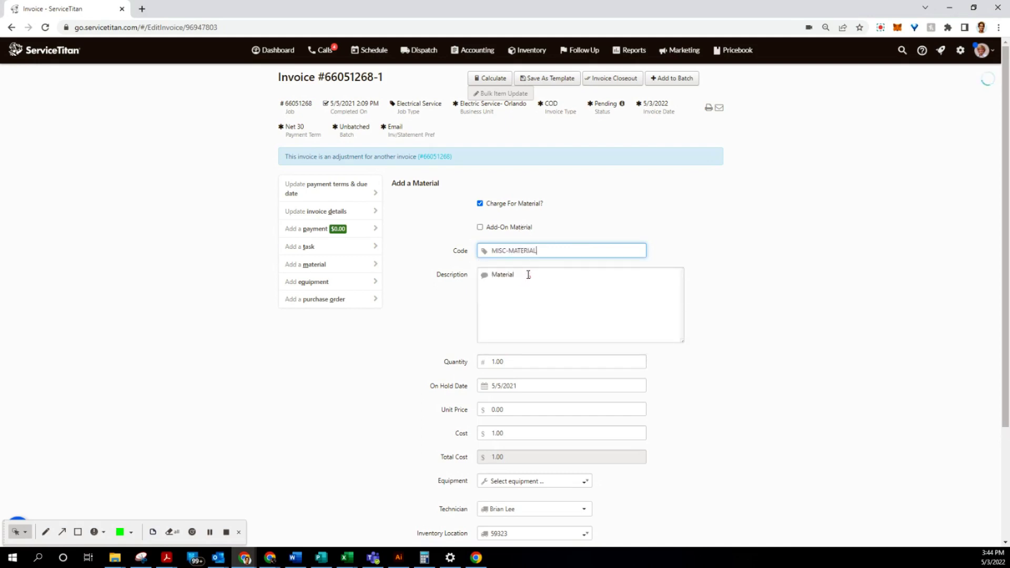
pyautogui.tripleClick(568, 275)
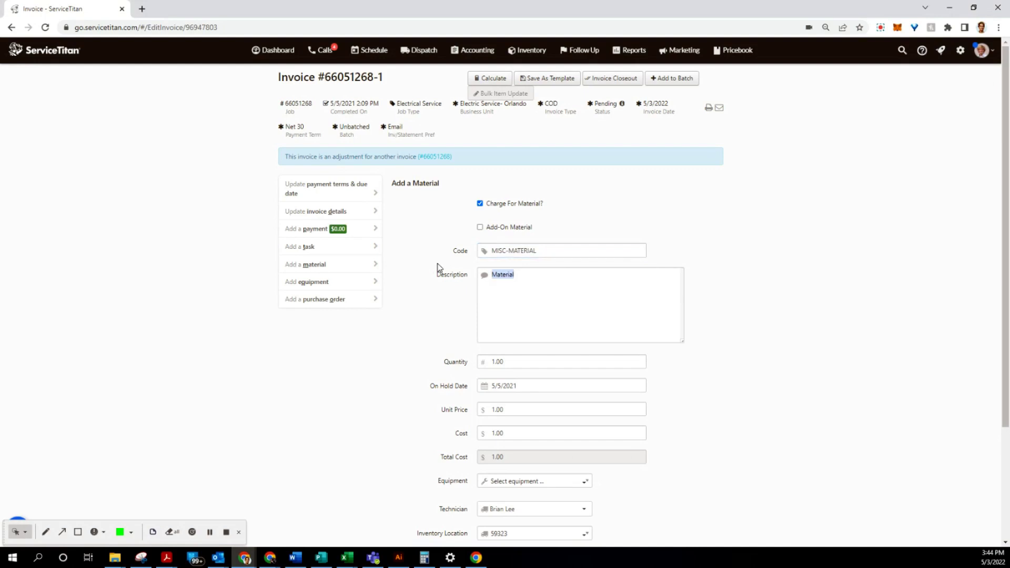
pyautogui.write('INVOICE ADJUSTMENT')
pyautogui.scroll(-2, 484, 401)
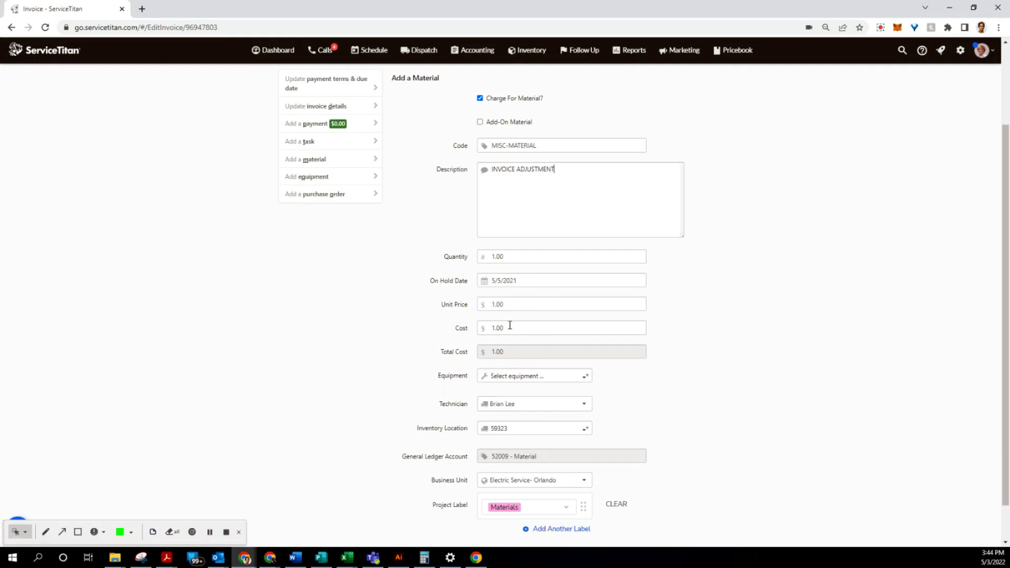
pyautogui.click(511, 304)
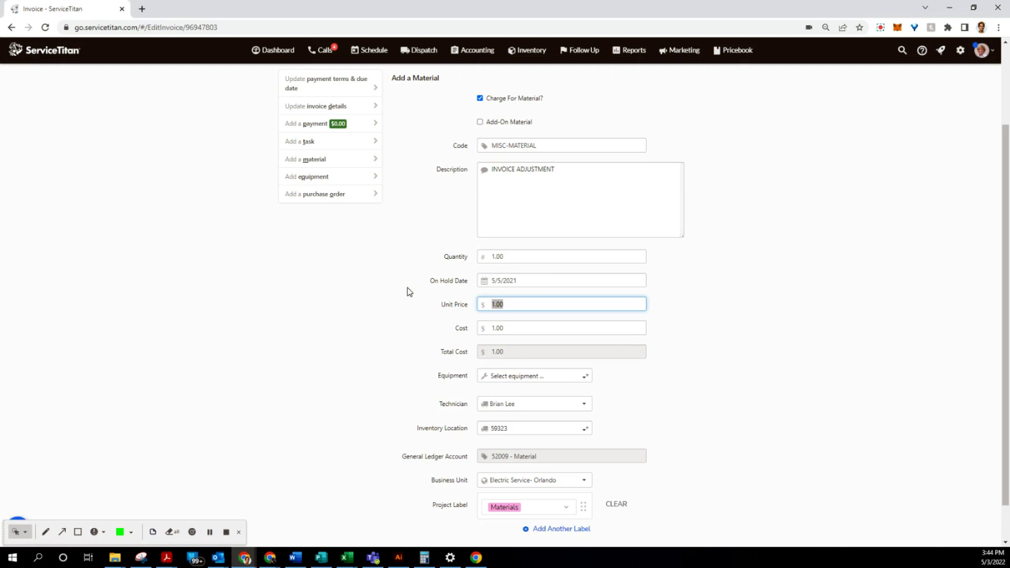
pyautogui.write('47.29')
pyautogui.scroll(-1, 421, 433)
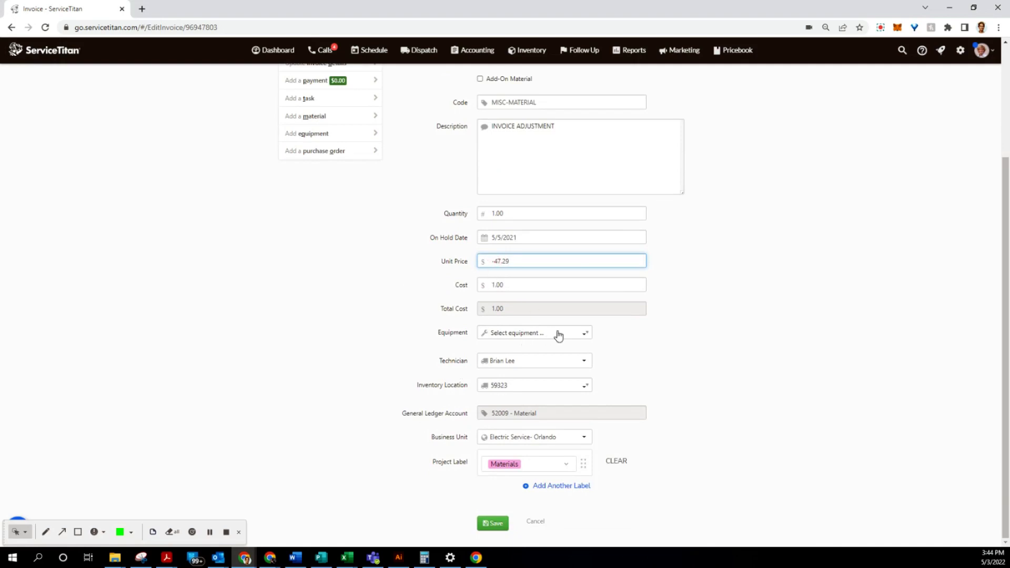
pyautogui.write('-')
pyautogui.click(489, 523)
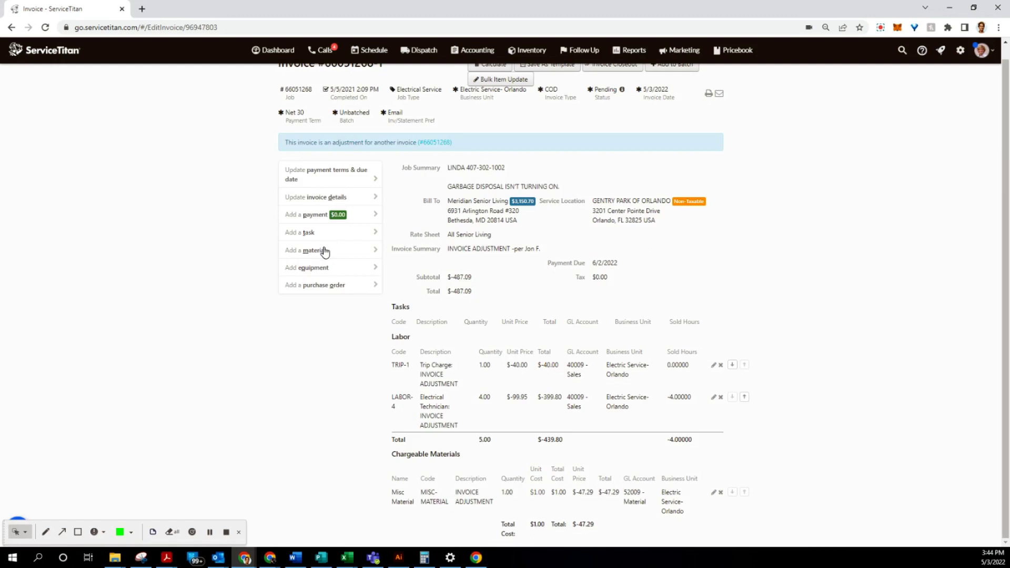
# Add another MISC-MATERIAL line, description Material, priced at -132.24.
pyautogui.click(325, 256)
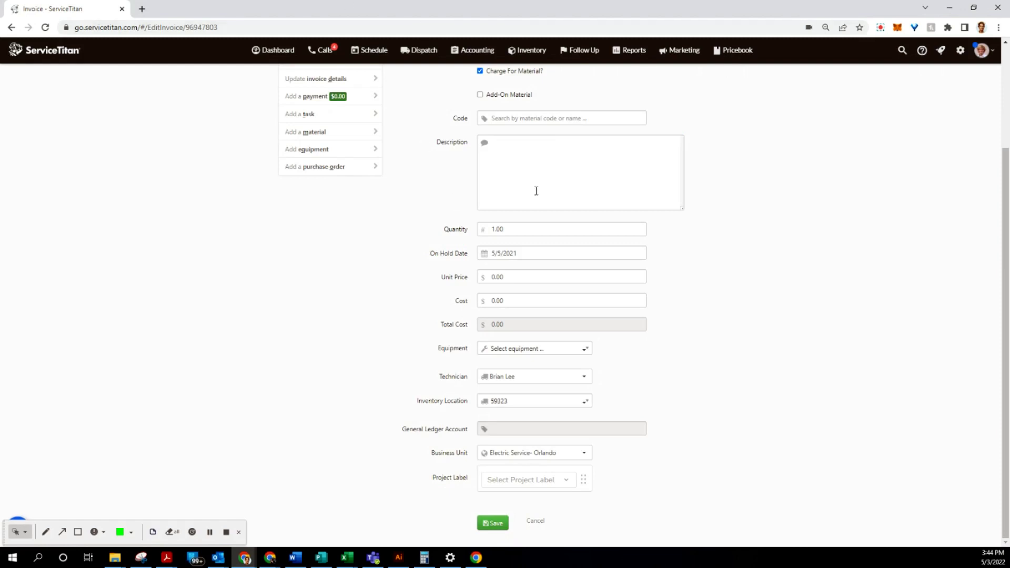
pyautogui.click(501, 119)
pyautogui.write('mis')
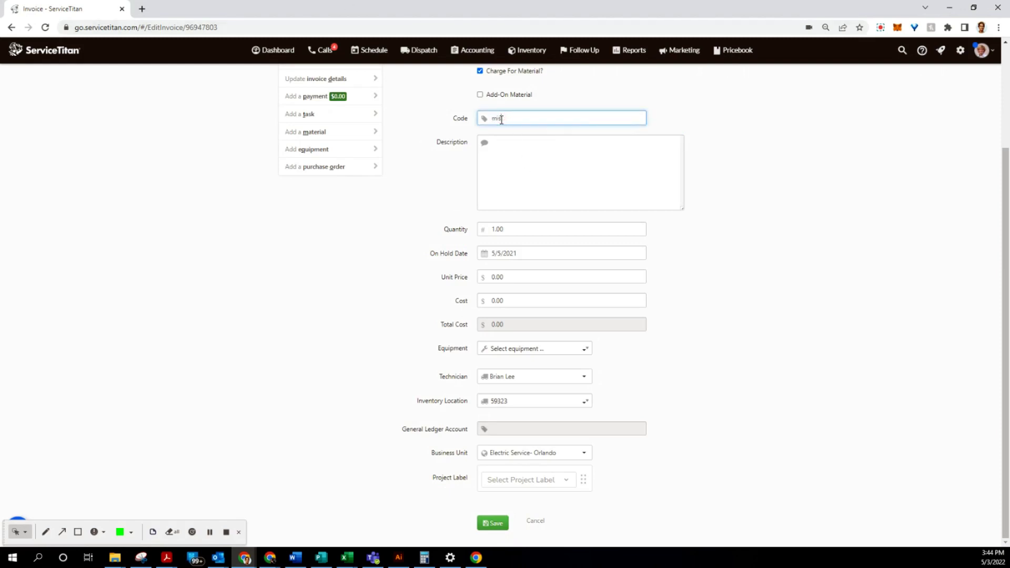
pyautogui.write('c mater')
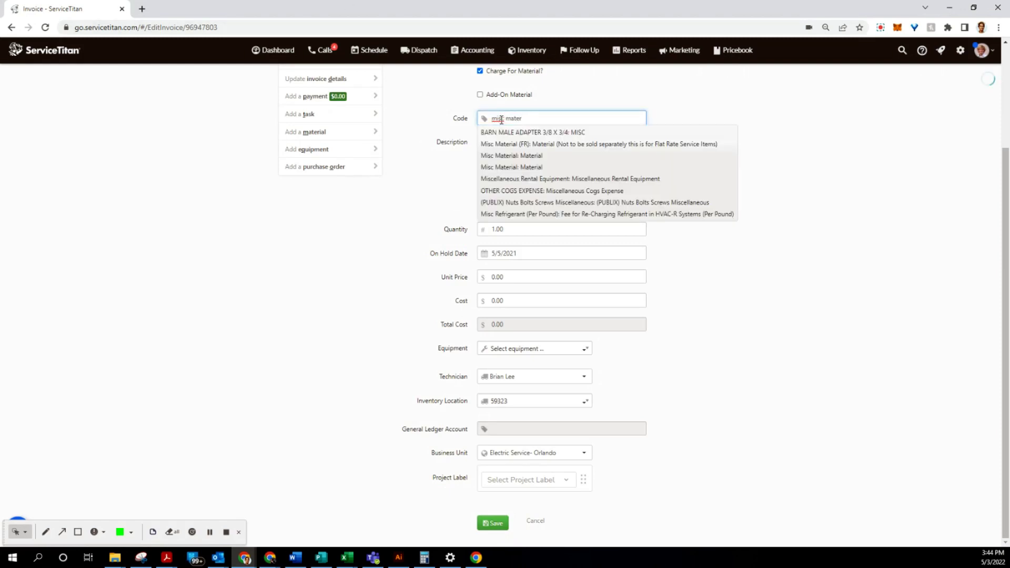
pyautogui.click(540, 142)
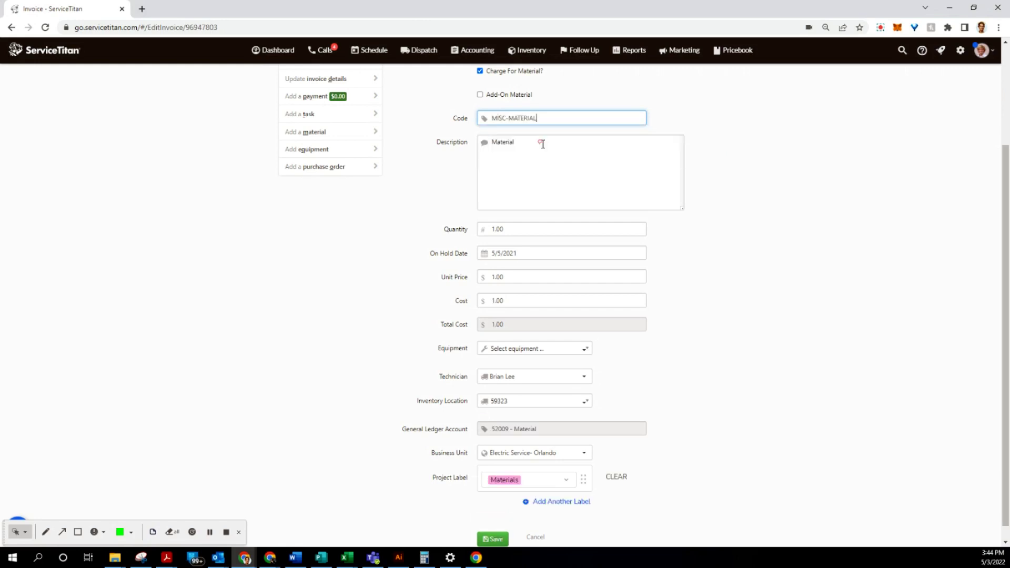
pyautogui.click(516, 278)
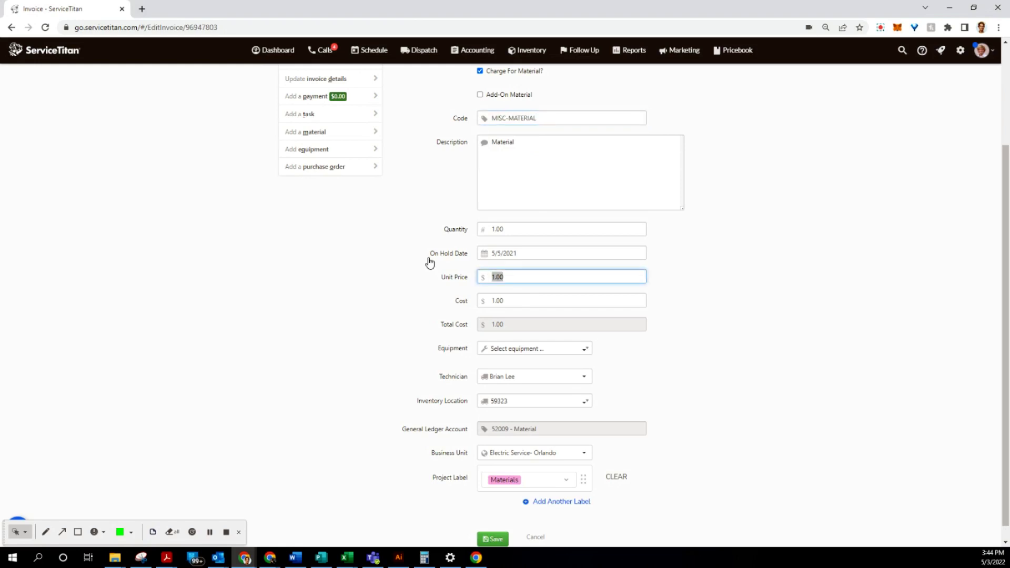
pyautogui.write('-132')
pyautogui.scroll(-1, 573, 352)
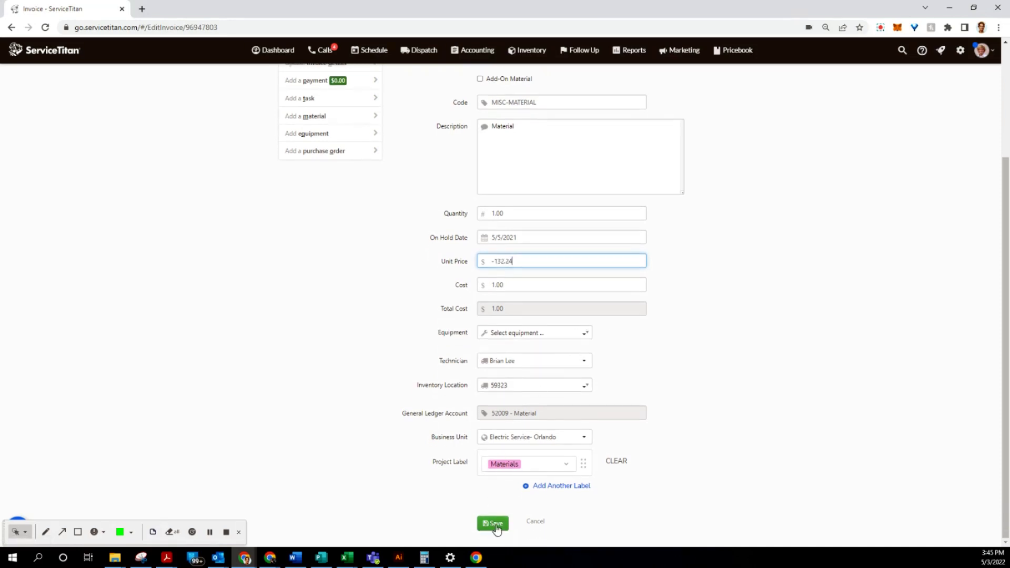
pyautogui.click(495, 527)
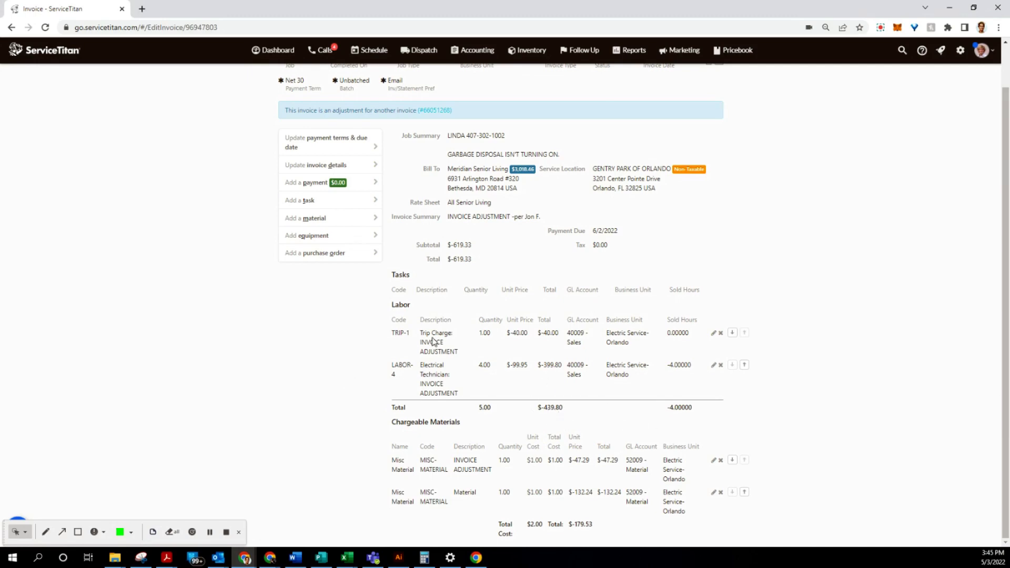
# Go to original invoice 66051268 and review its Adjustment Invoices section listing 66051268-1.
pyautogui.click(433, 110)
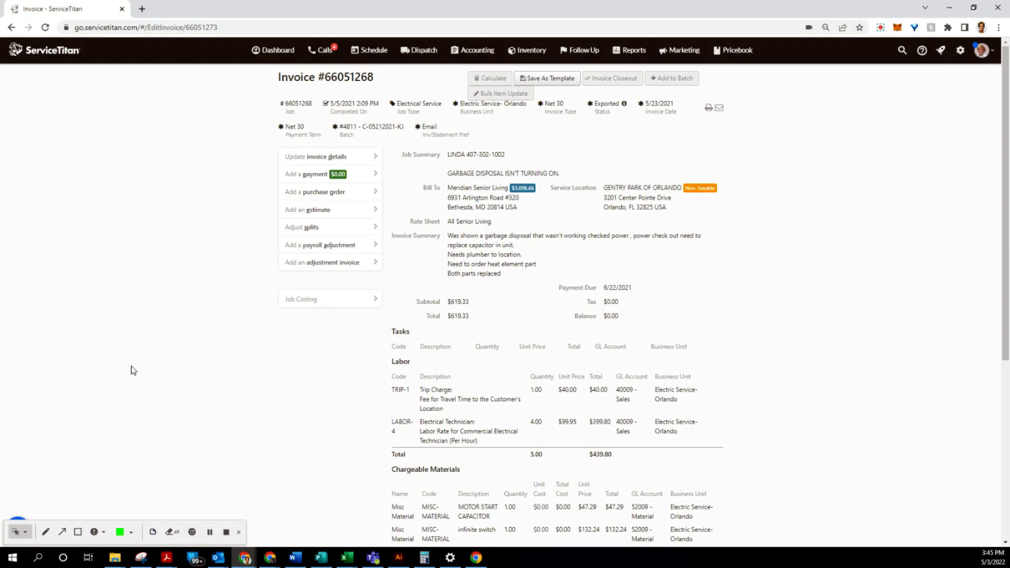
pyautogui.click(226, 533)
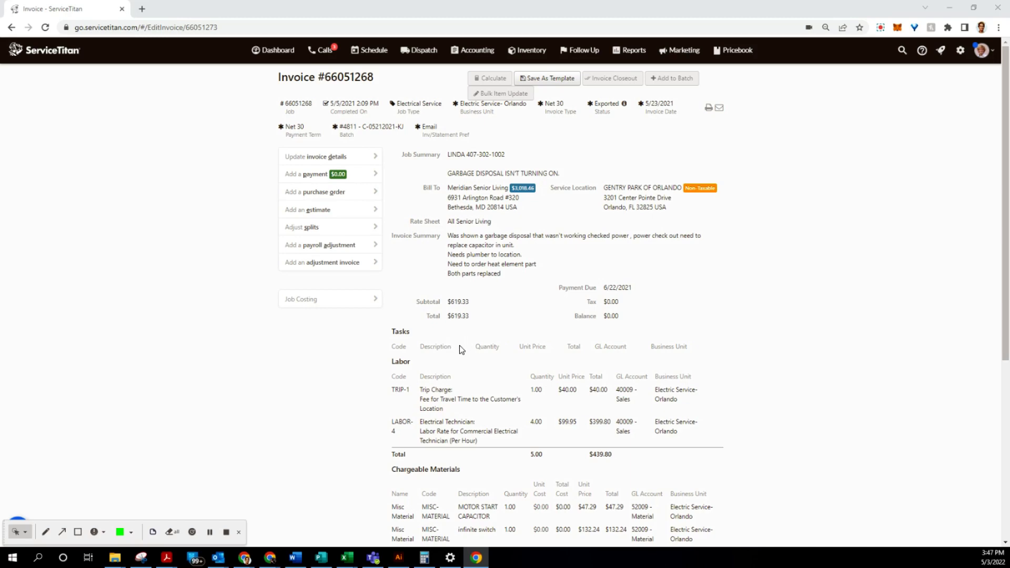
pyautogui.scroll(-3, 462, 350)
pyautogui.scroll(-3, 483, 335)
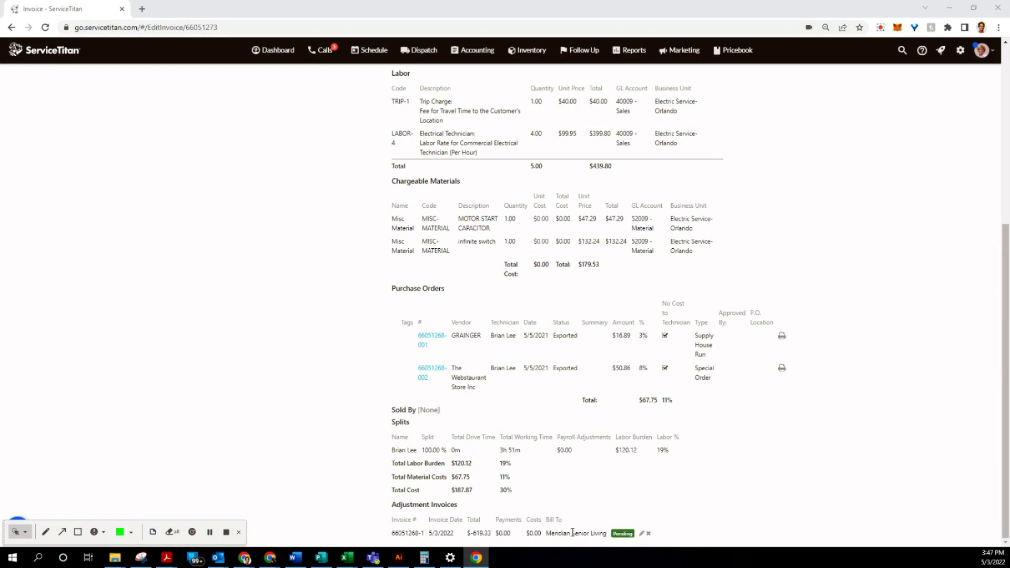
# Add a new adjustment invoice, 66051268-2, and confirm the prompt.
pyautogui.scroll(5, 350, 515)
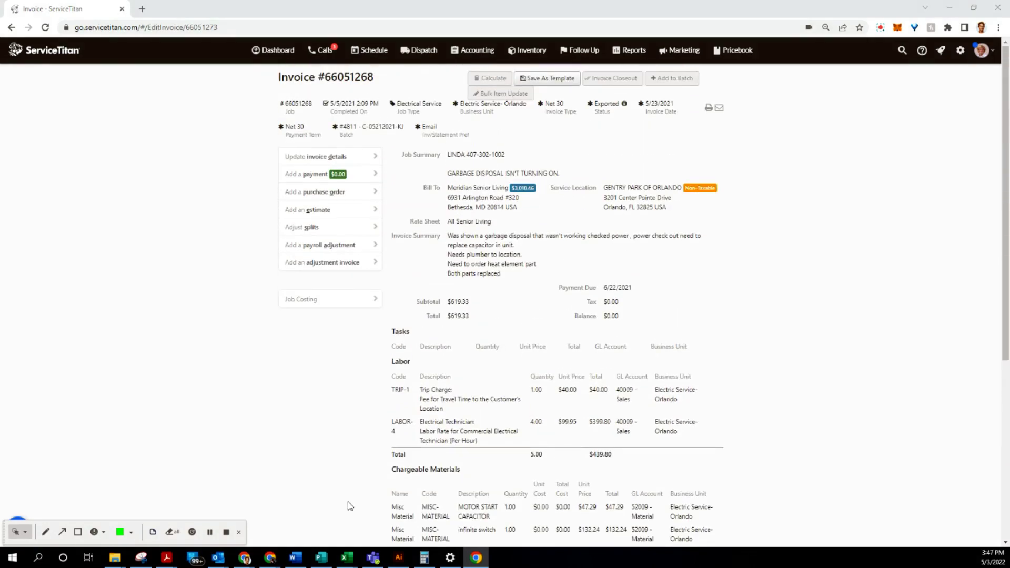
pyautogui.click(336, 262)
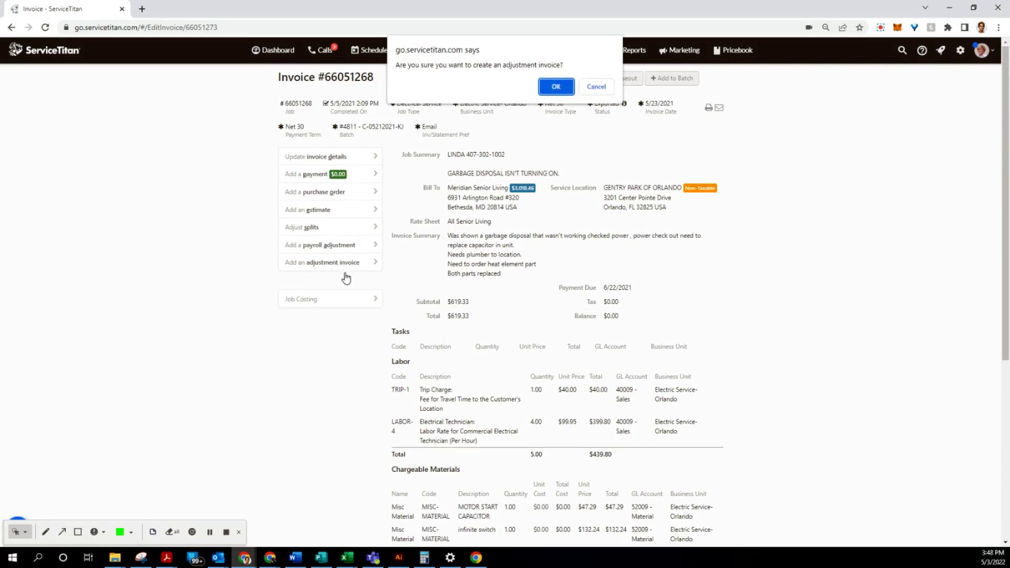
pyautogui.click(561, 94)
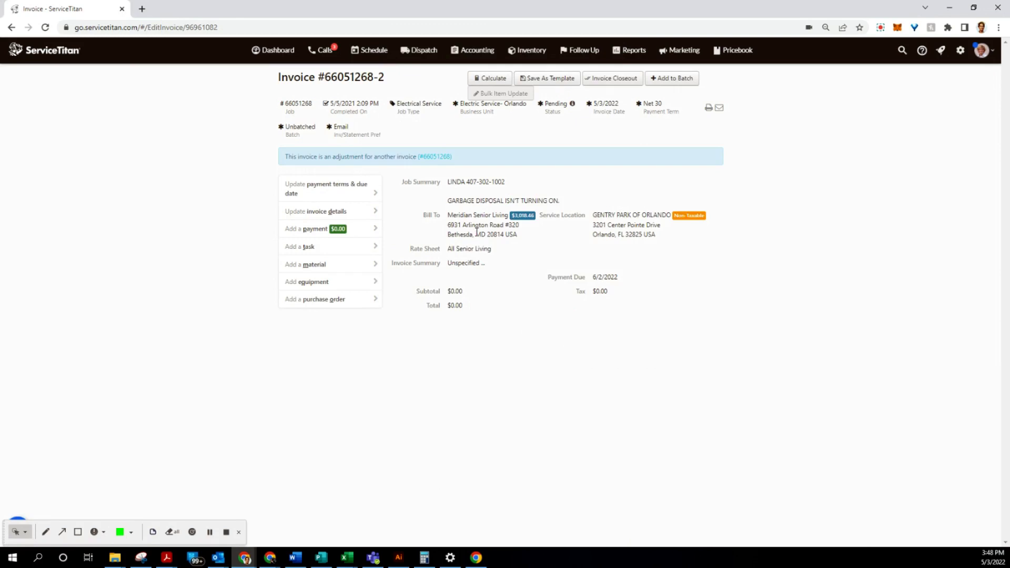
# Set the invoice type to Net 30 and Bill To to Gentry Park.
pyautogui.click(343, 212)
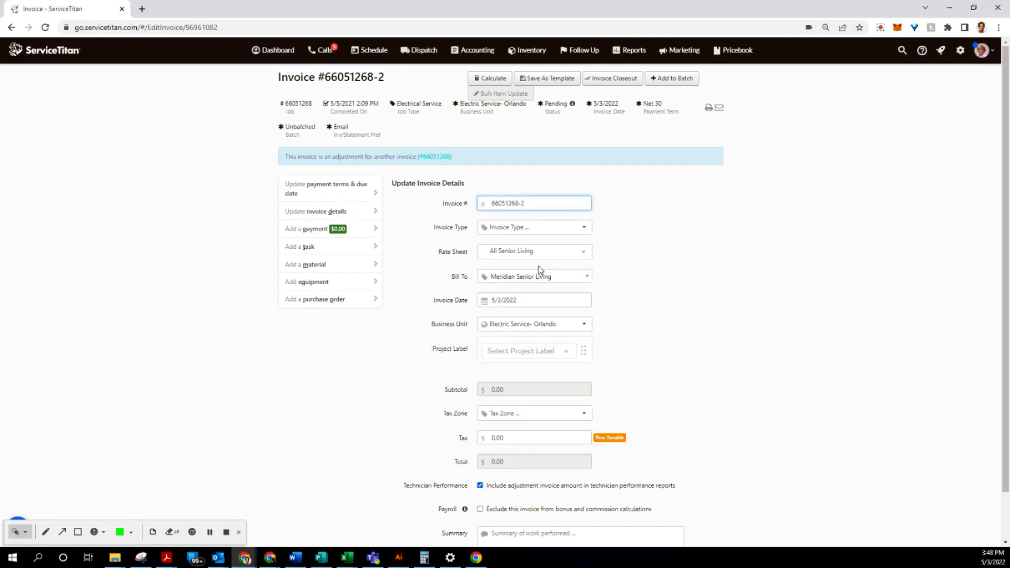
pyautogui.click(534, 227)
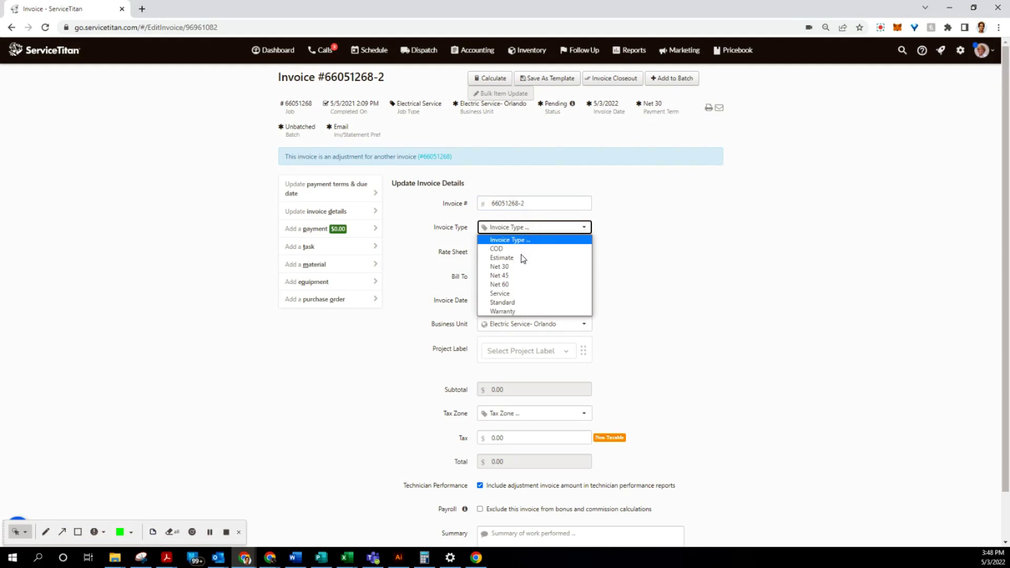
pyautogui.click(509, 267)
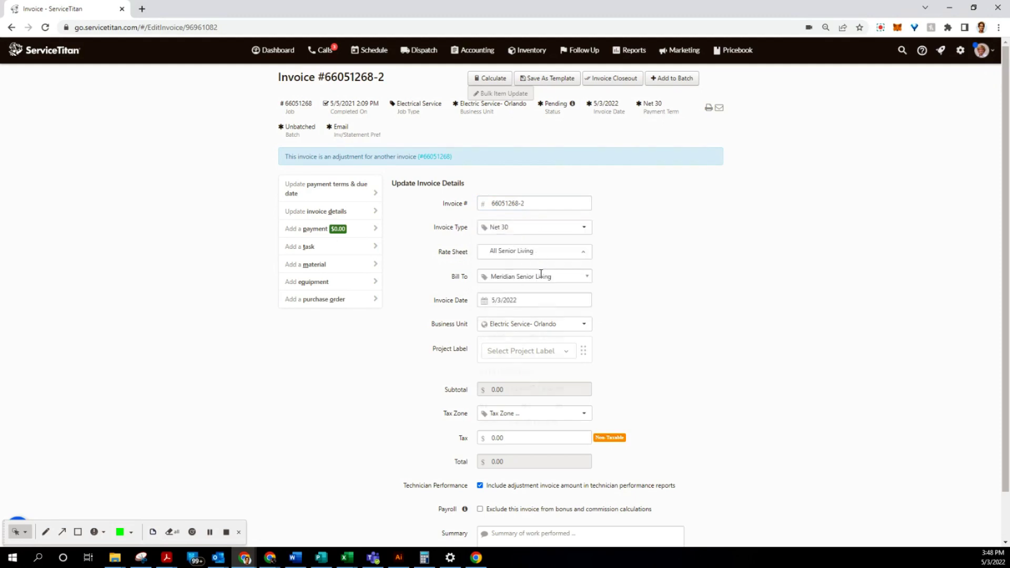
pyautogui.click(536, 276)
pyautogui.click(679, 271)
pyautogui.click(541, 279)
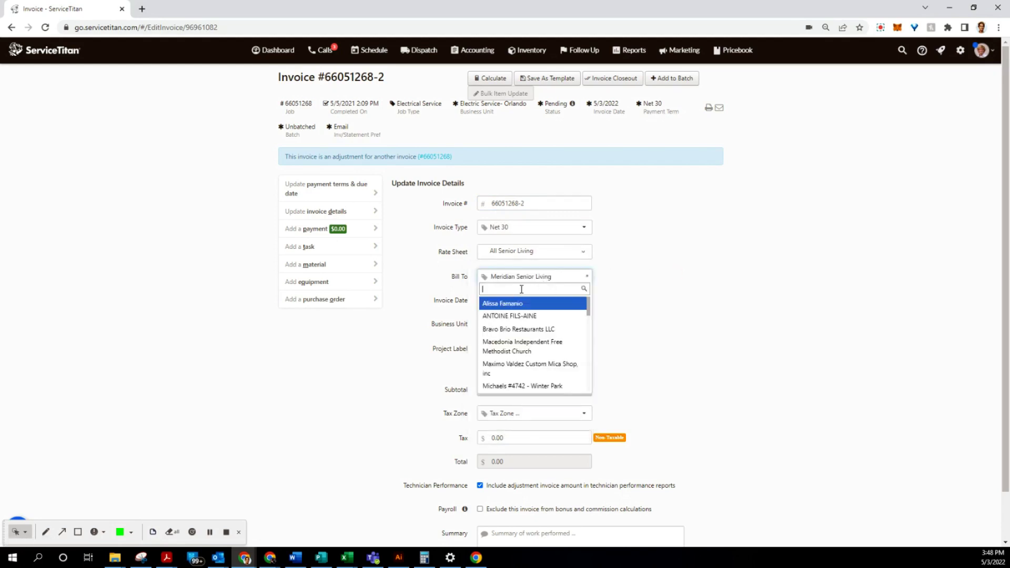
pyautogui.write('Gentry Park')
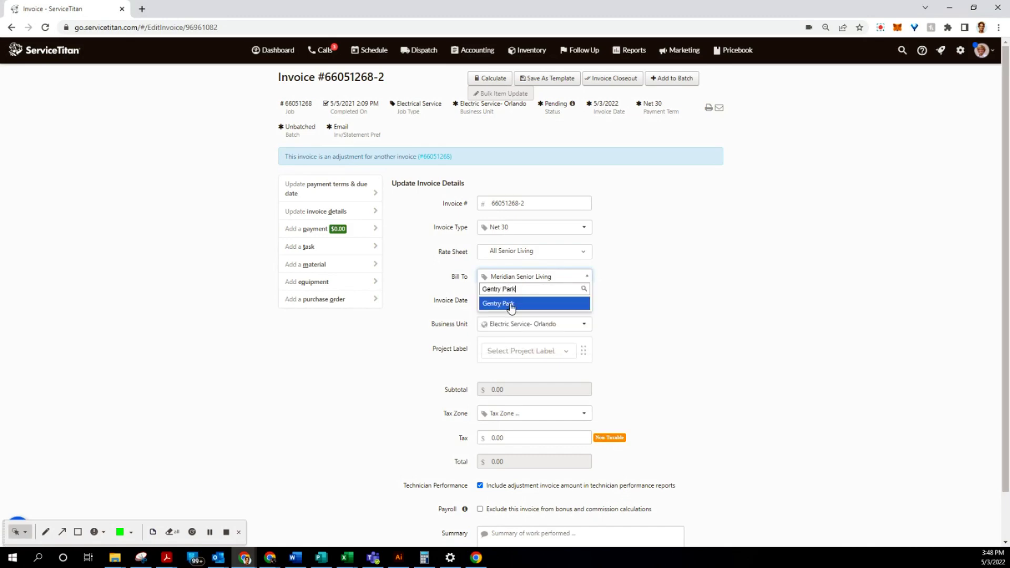
pyautogui.click(510, 304)
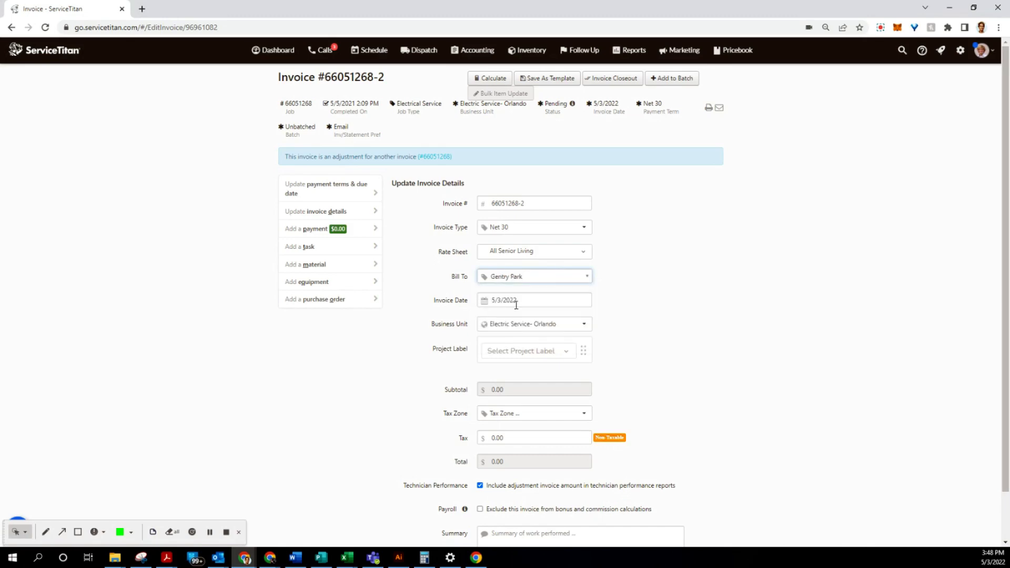
# Paste the original job's garbage disposal work summary and save the invoice details.
pyautogui.scroll(-1, 635, 317)
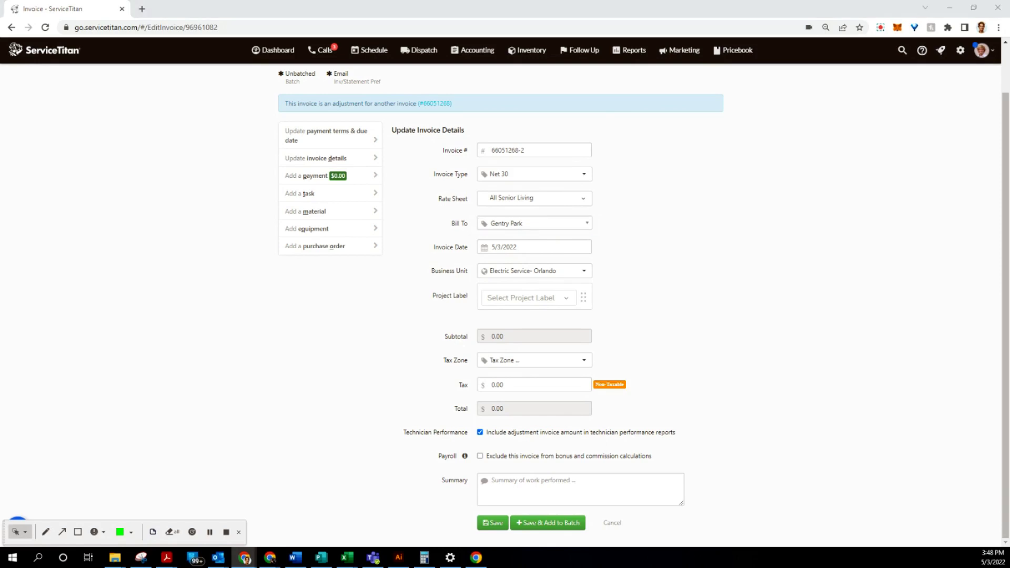
pyautogui.click(547, 480)
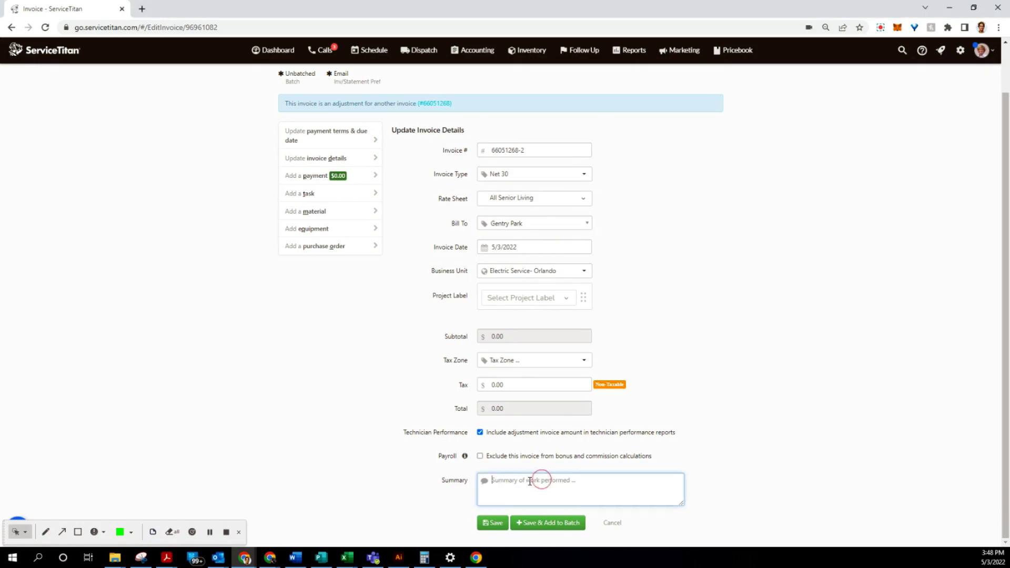
pyautogui.hotkey('ctrl', 'v')
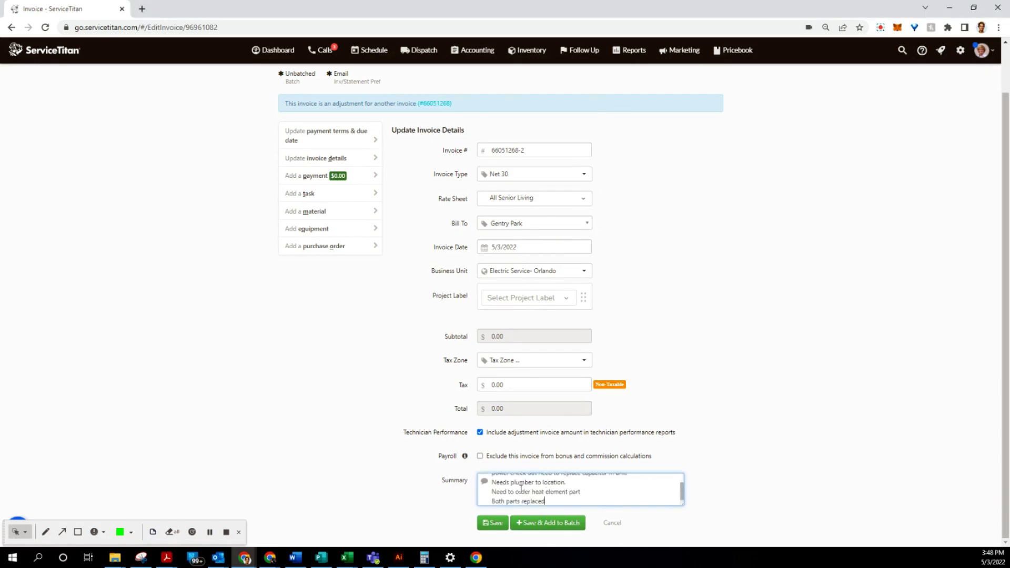
pyautogui.click(491, 526)
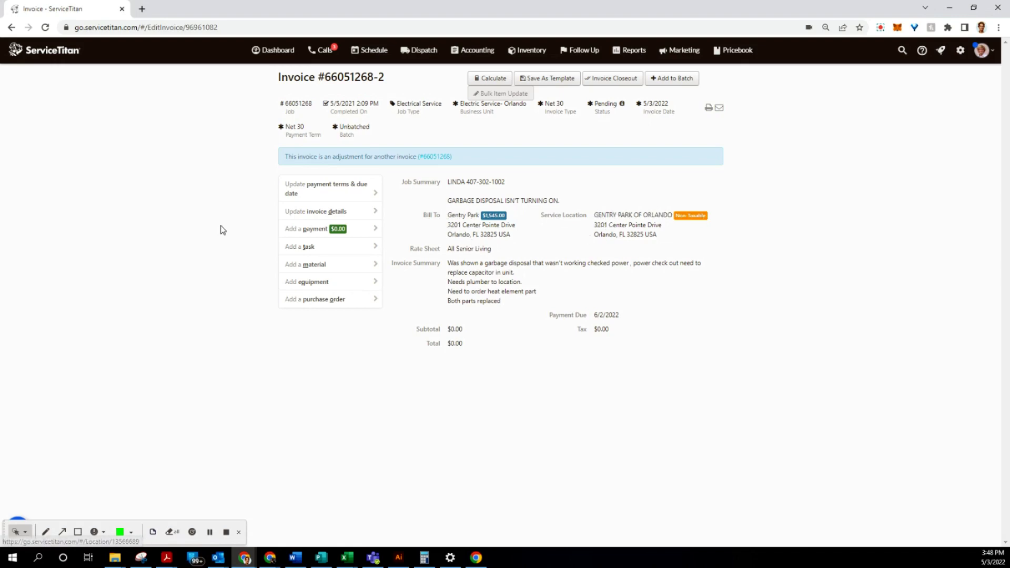
pyautogui.click(319, 246)
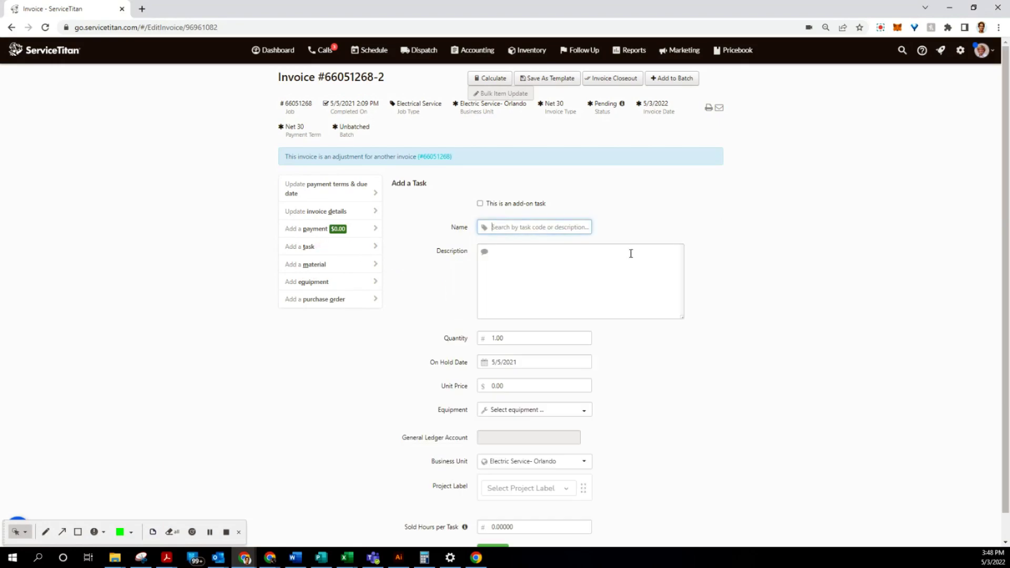
pyautogui.write('trip-1')
pyautogui.click(514, 241)
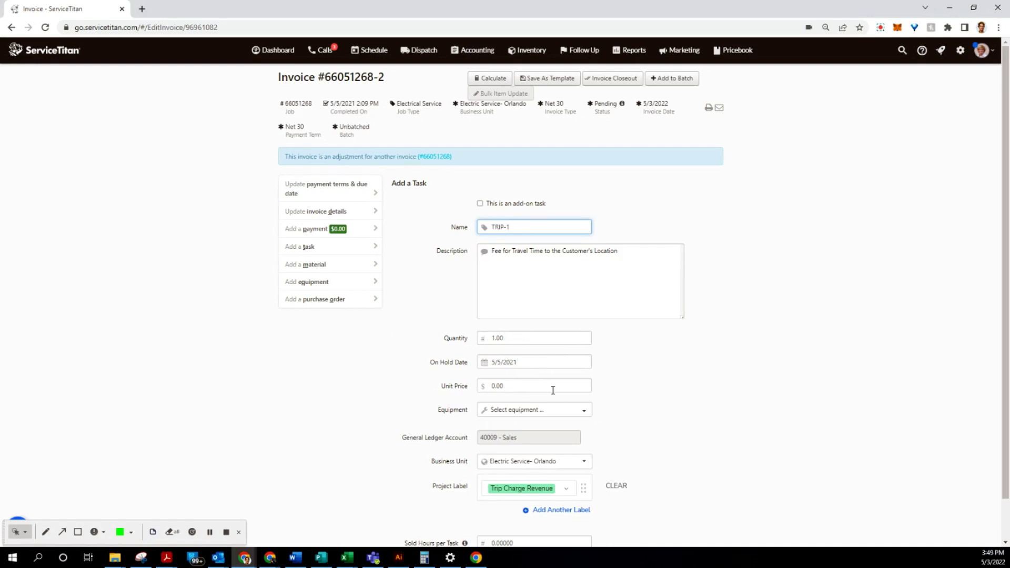
pyautogui.scroll(-1, 523, 390)
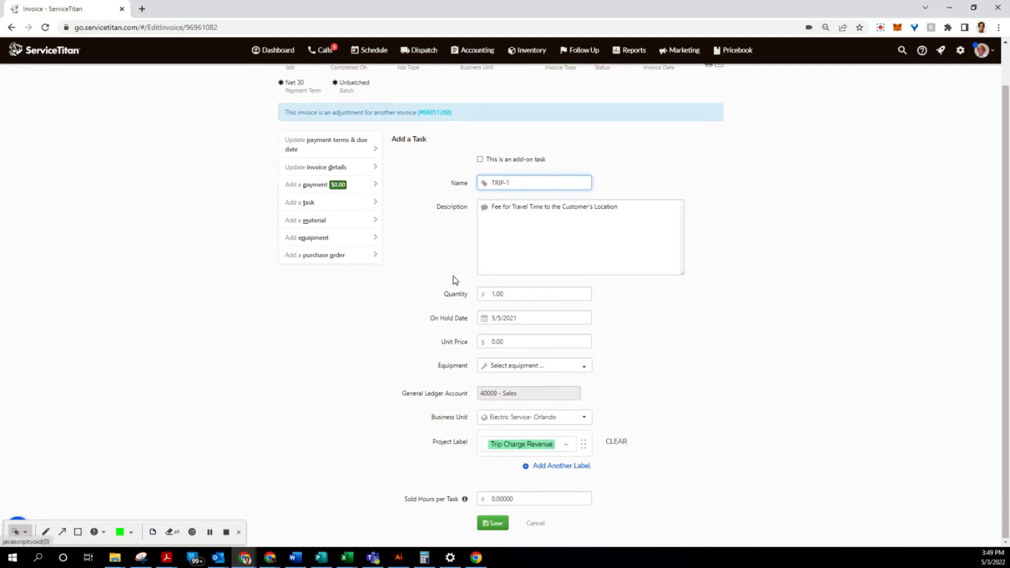
pyautogui.scroll(1, 589, 323)
pyautogui.scroll(-1, 582, 329)
pyautogui.click(497, 525)
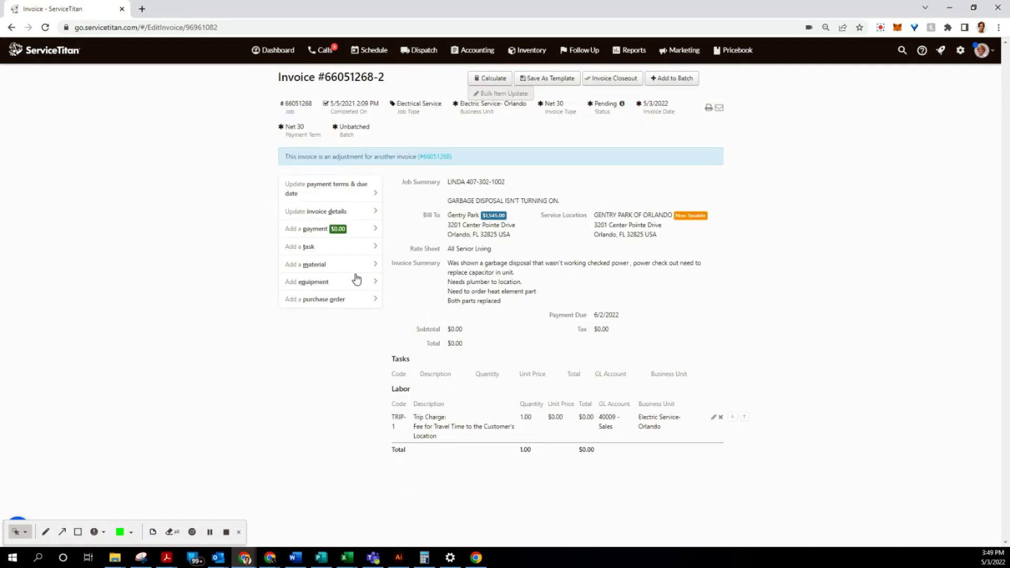
pyautogui.click(332, 245)
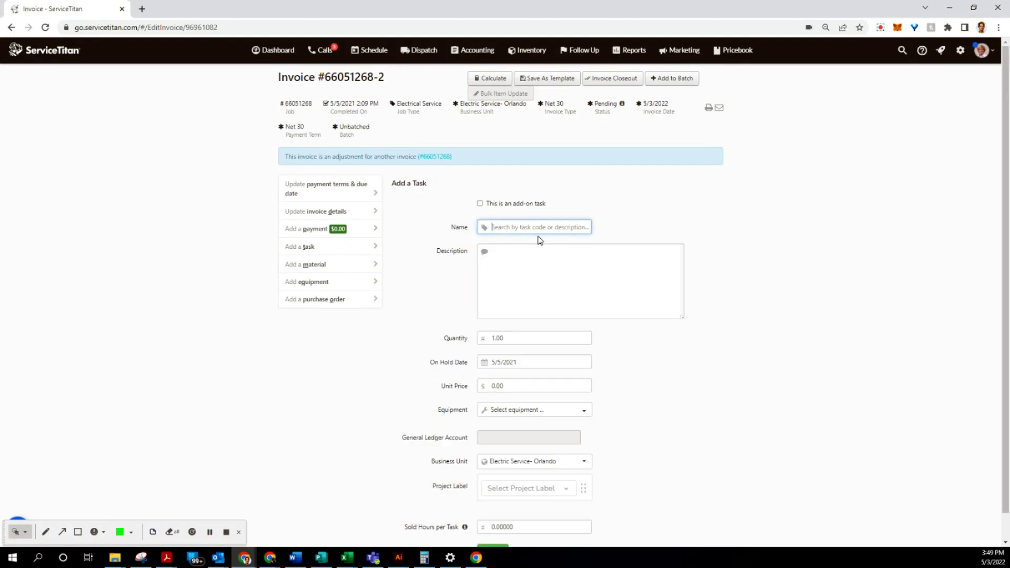
pyautogui.scroll(-1, 546, 413)
# Recalculate prices so TRIP-1 is $40.00 and LABOR-4 is 4 at $99.95.
pyautogui.click(534, 528)
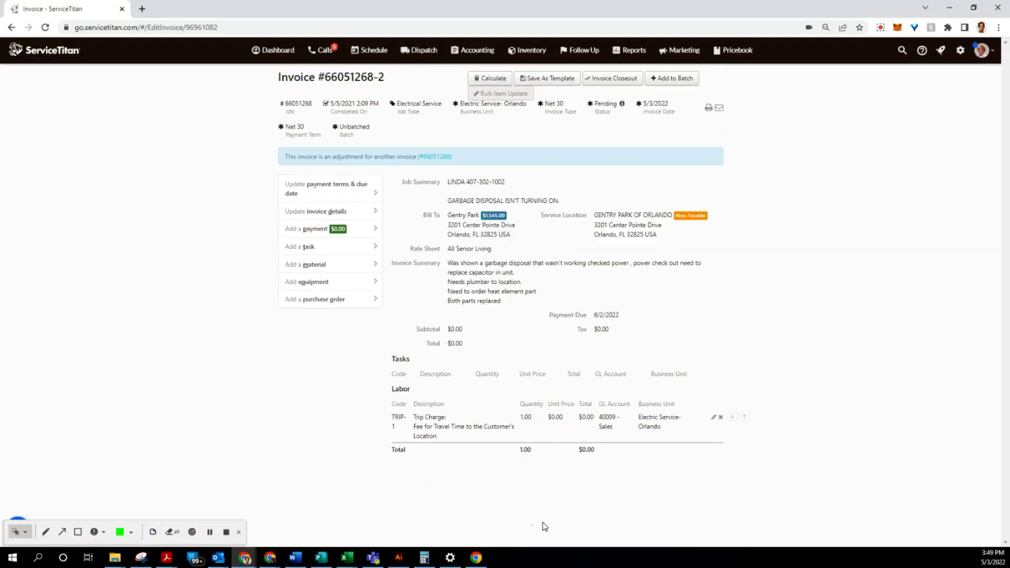
pyautogui.click(489, 78)
pyautogui.click(572, 157)
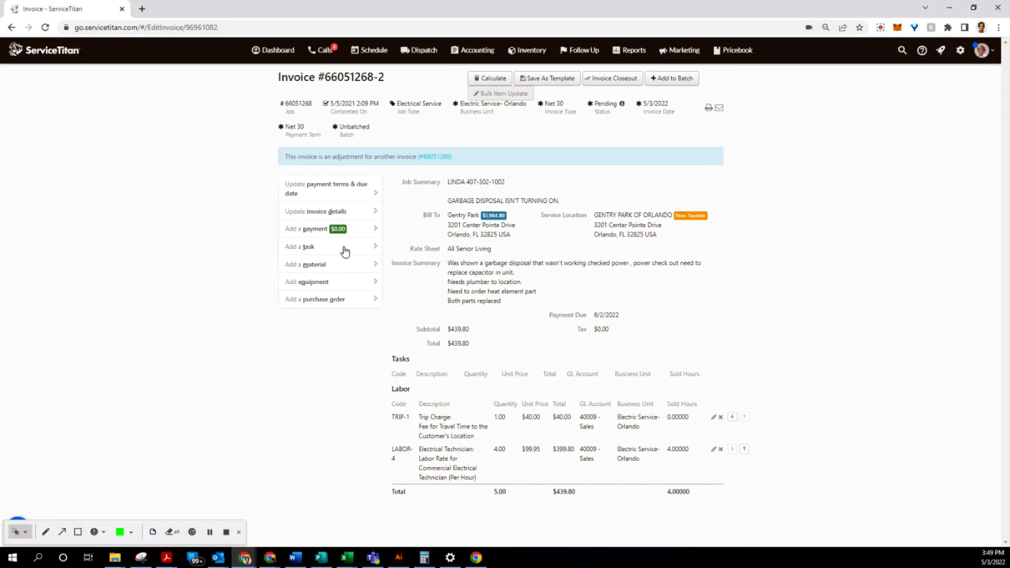
# Add a Misc Material item described MOTOR START CAPACITOR.
pyautogui.click(337, 264)
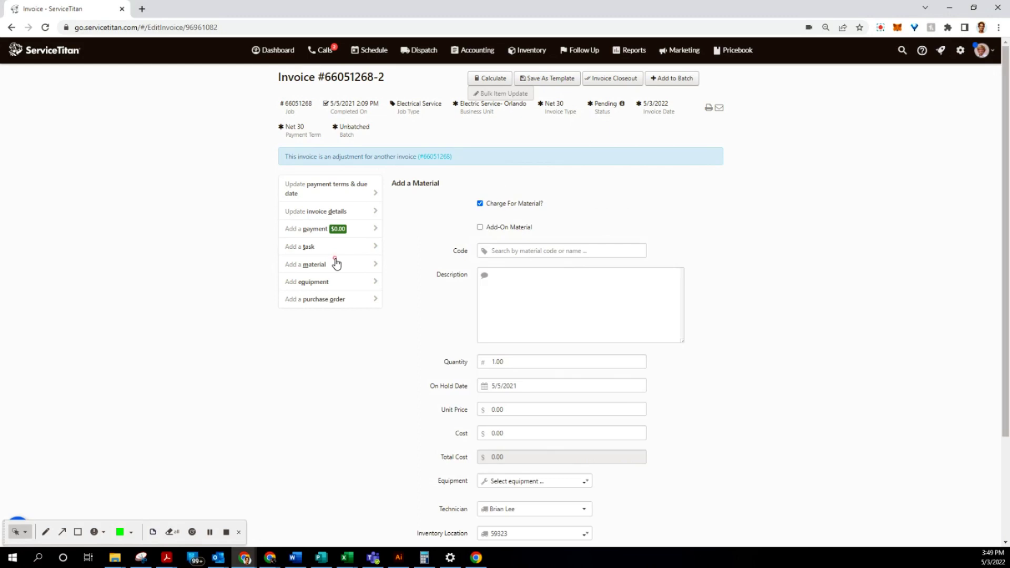
pyautogui.click(506, 247)
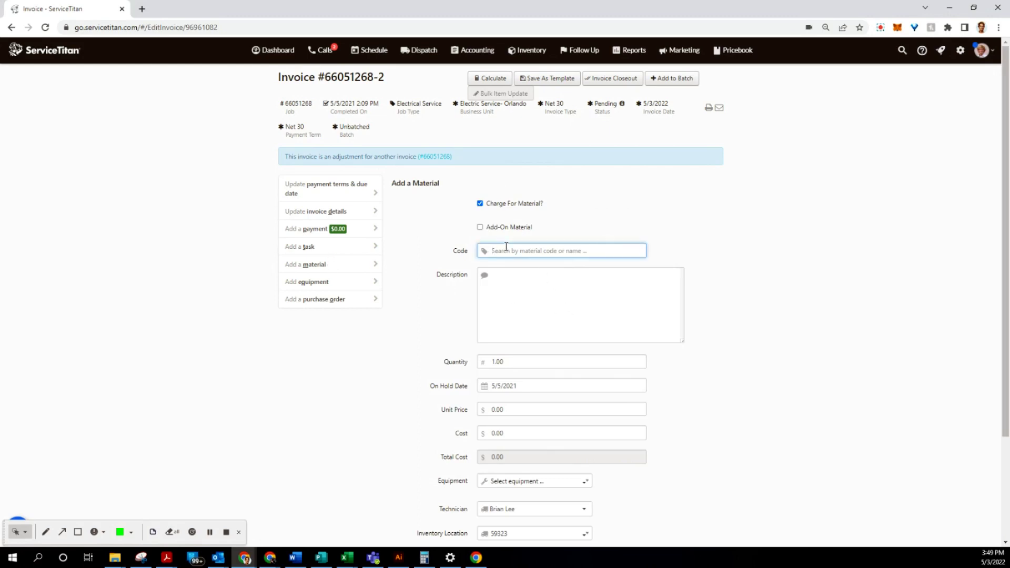
pyautogui.write('misc mat')
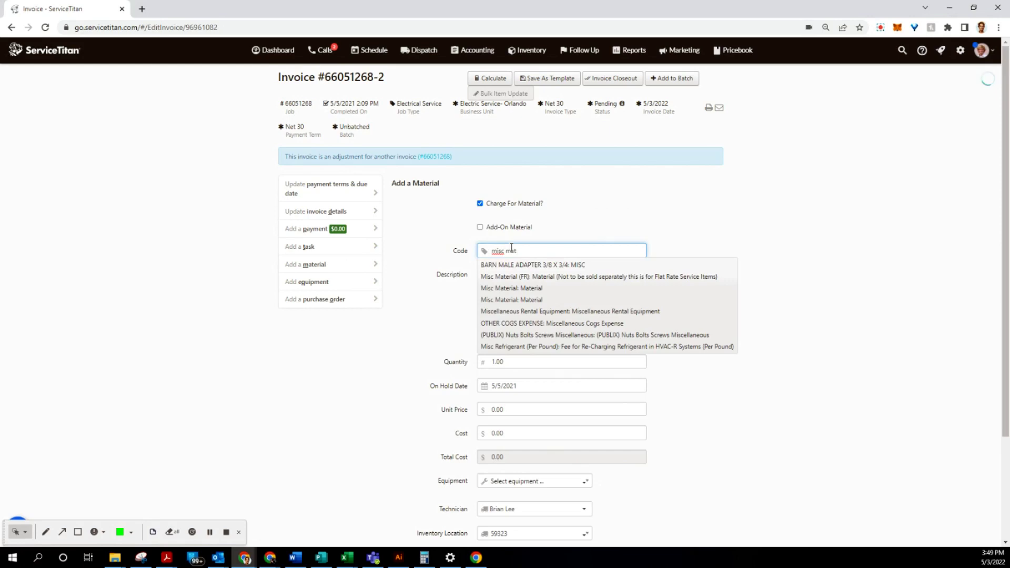
pyautogui.click(536, 279)
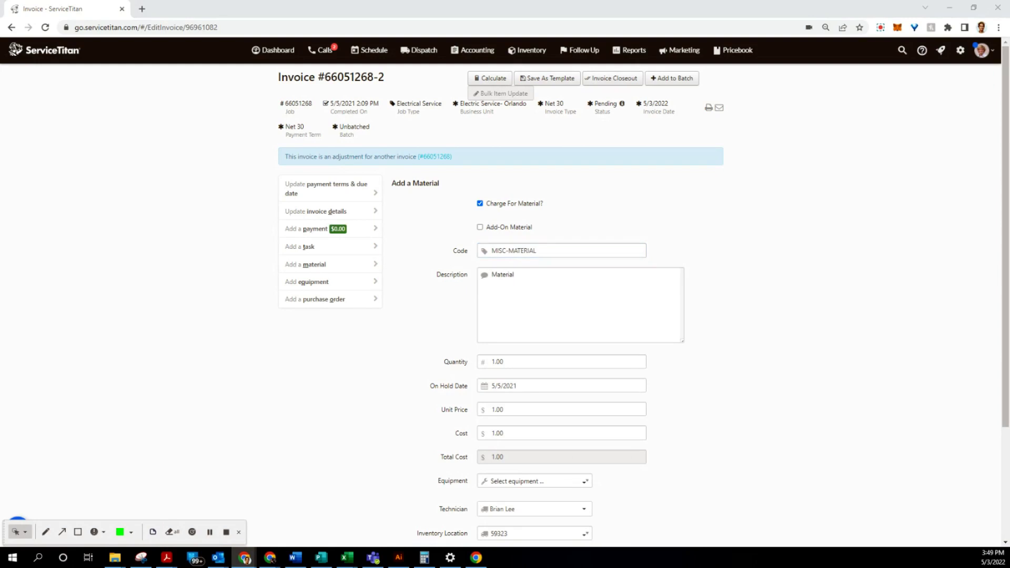
pyautogui.moveTo(550, 284); pyautogui.dragTo(464, 275)
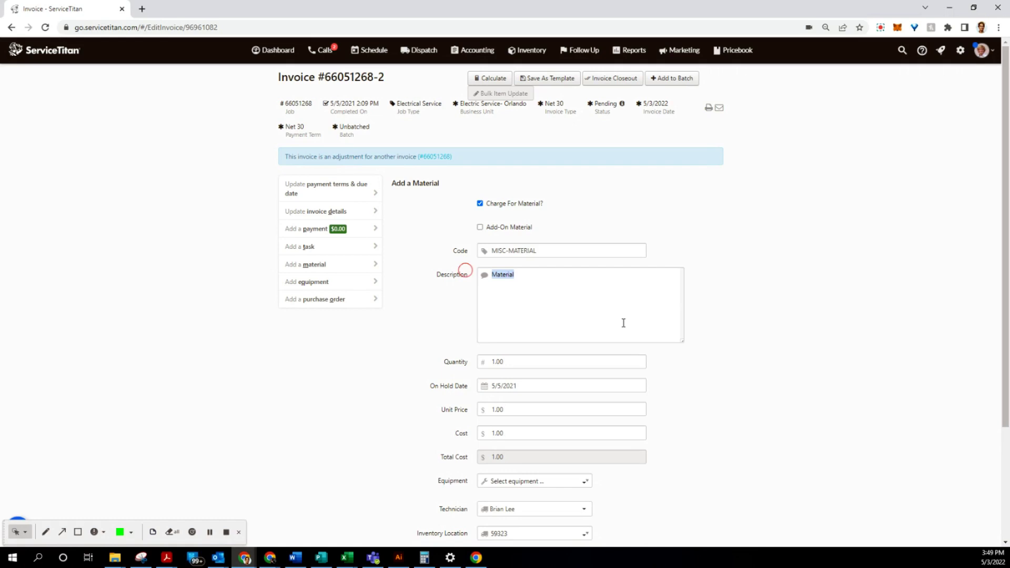
pyautogui.write('MOTOR START CAPACITOR')
pyautogui.scroll(-3, 637, 371)
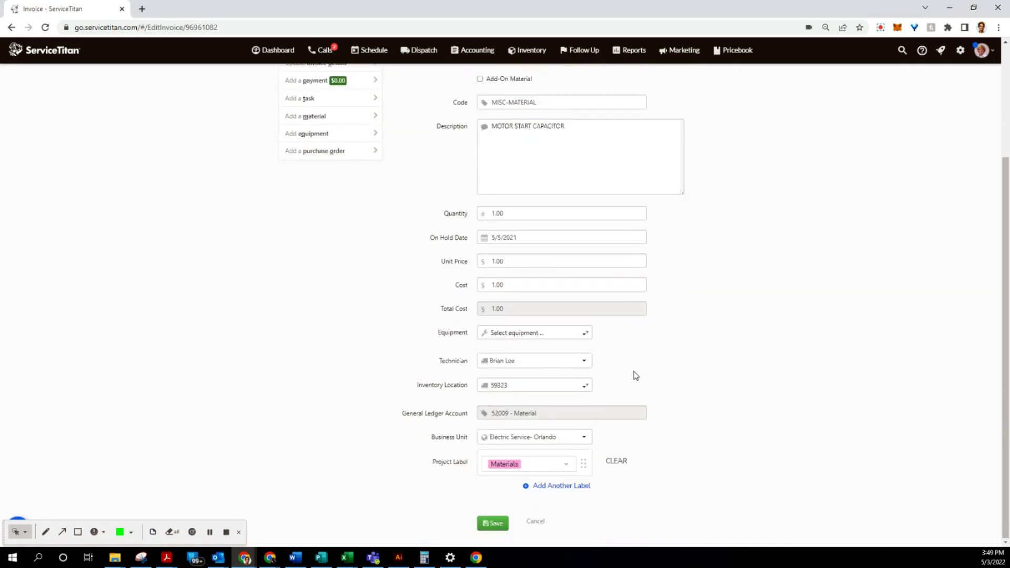
# Price the material at 47.29 with cost 0 and save the line.
pyautogui.click(515, 260)
pyautogui.moveTo(514, 261); pyautogui.dragTo(433, 253)
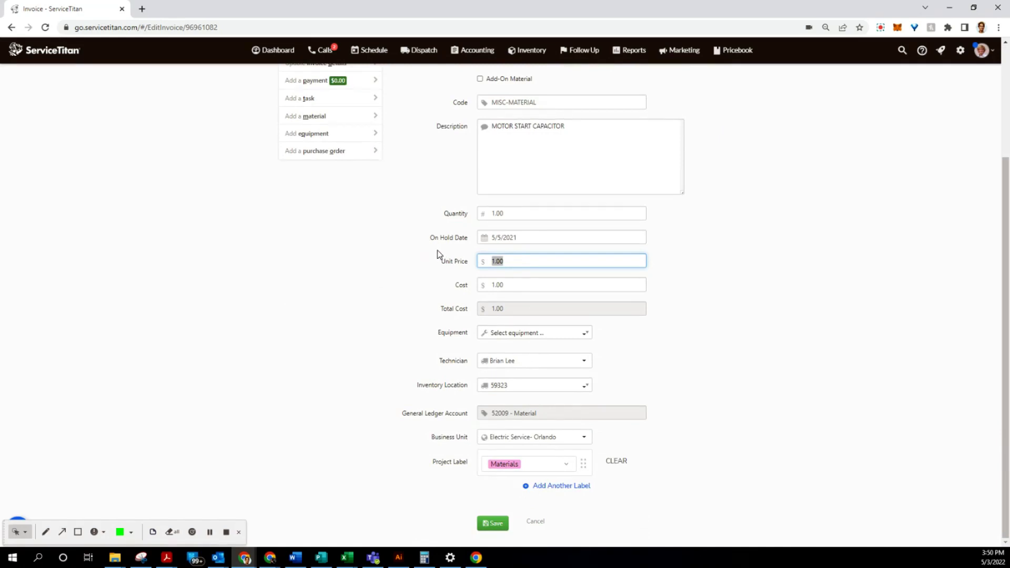
pyautogui.write('47.29')
pyautogui.moveTo(516, 279); pyautogui.dragTo(467, 279)
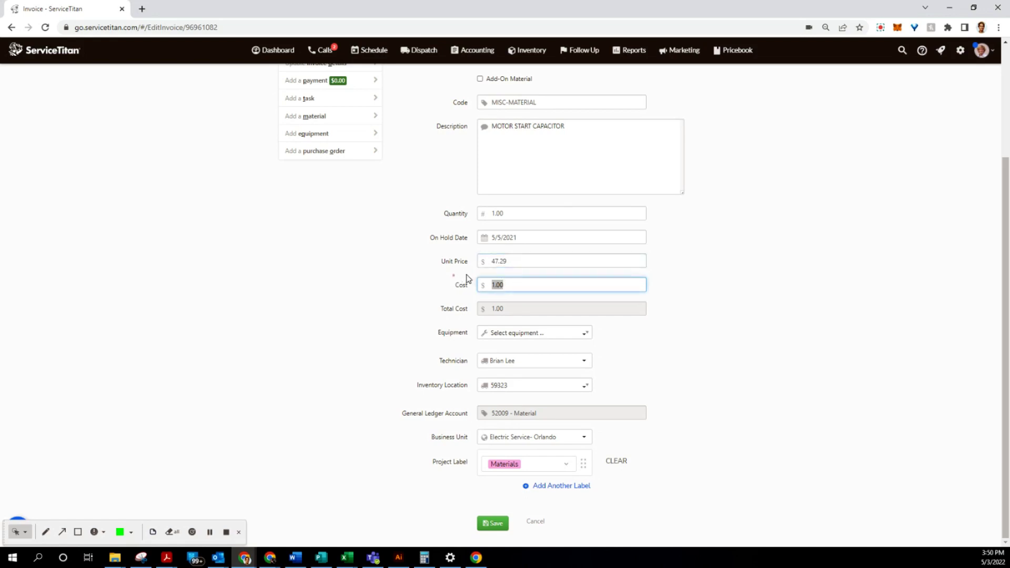
pyautogui.write('0')
pyautogui.click(730, 301)
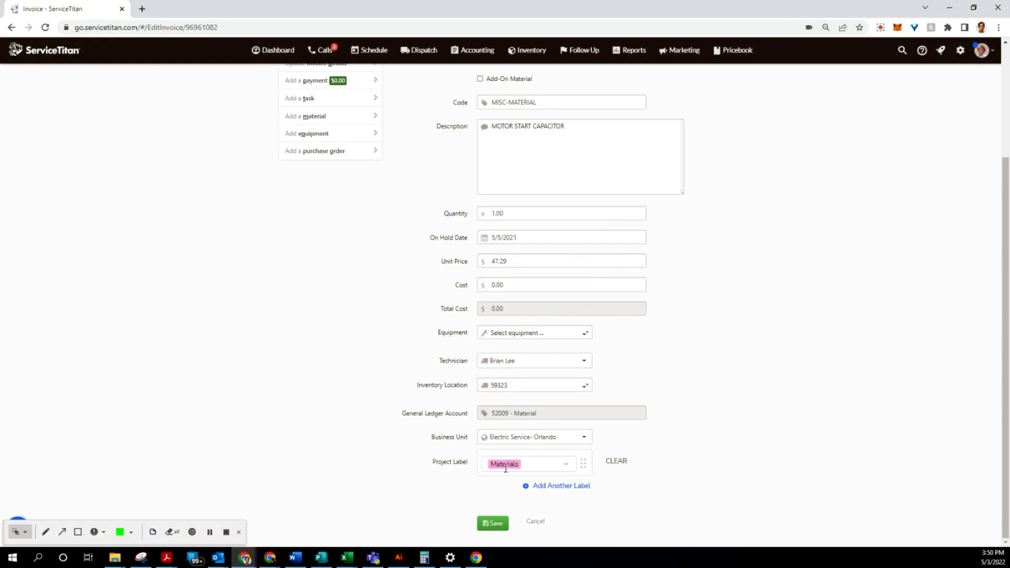
pyautogui.click(491, 526)
pyautogui.click(489, 524)
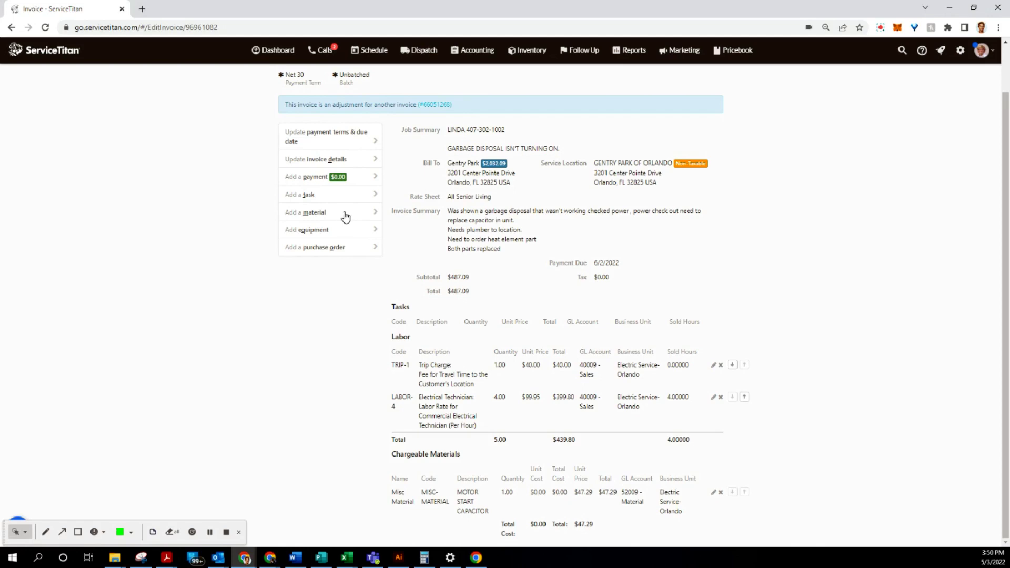
# Start another material line and choose the Misc Material item.
pyautogui.click(344, 213)
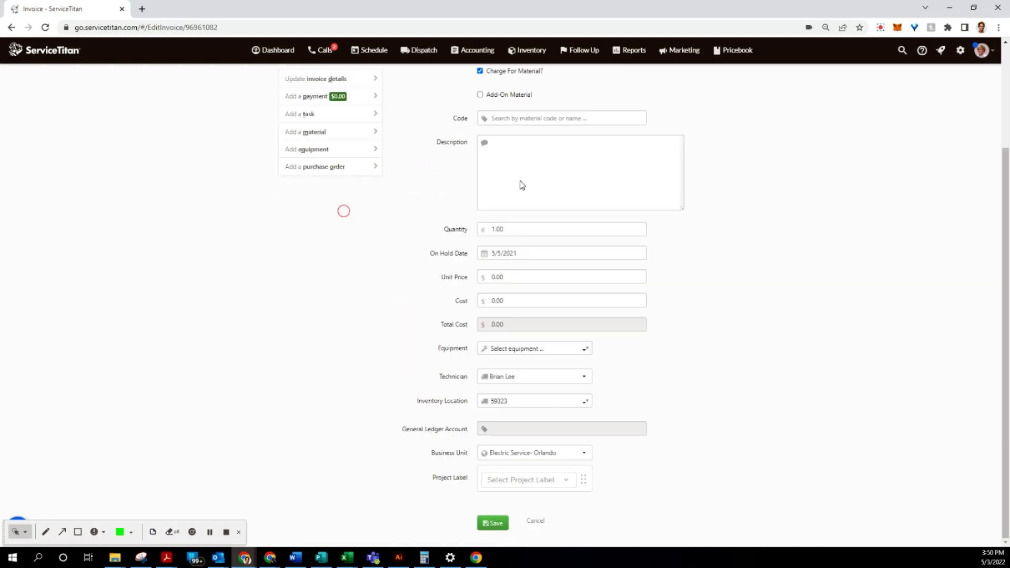
pyautogui.click(542, 115)
pyautogui.write('m')
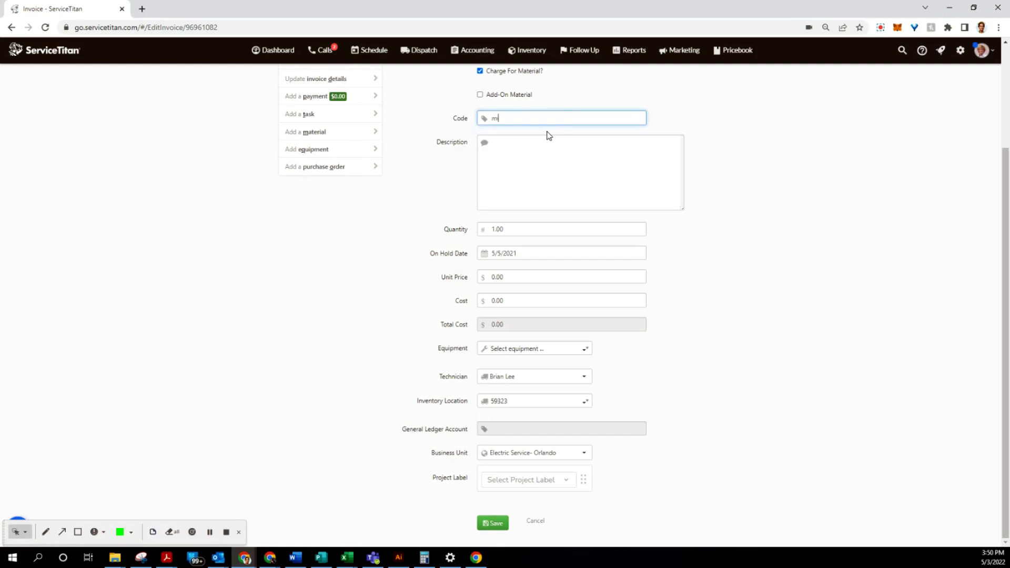
pyautogui.write('isc material')
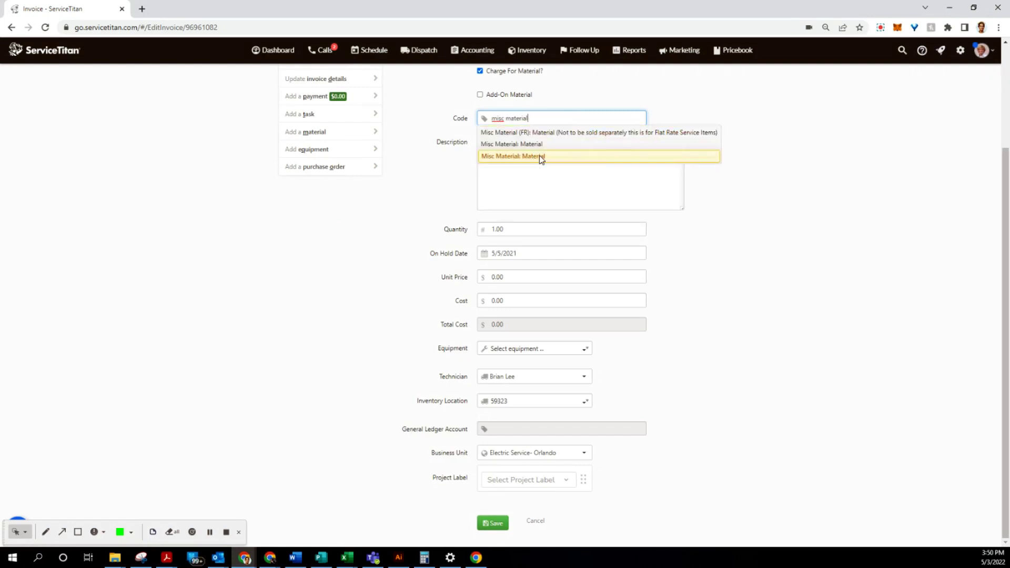
pyautogui.click(540, 156)
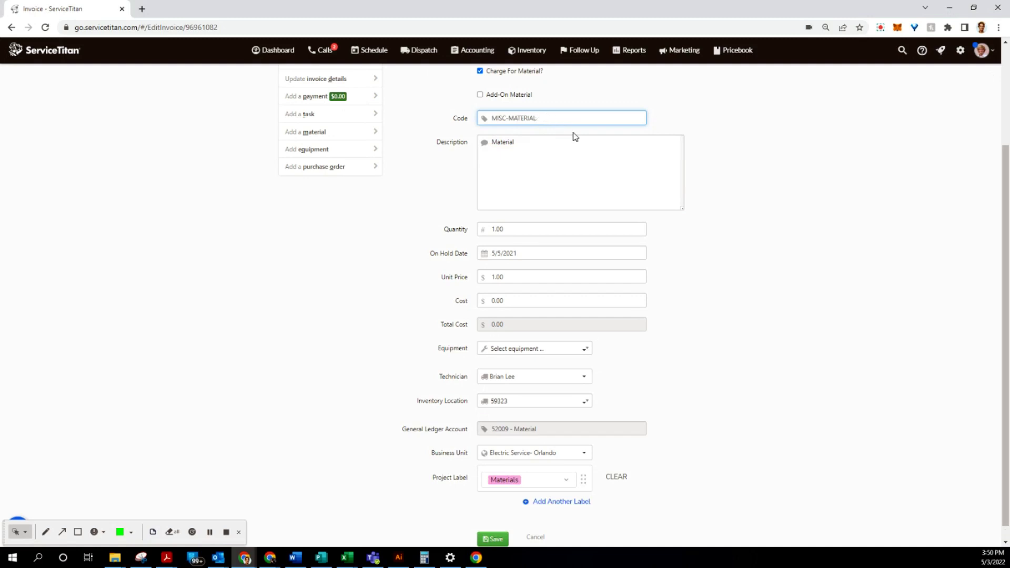
pyautogui.click(541, 132)
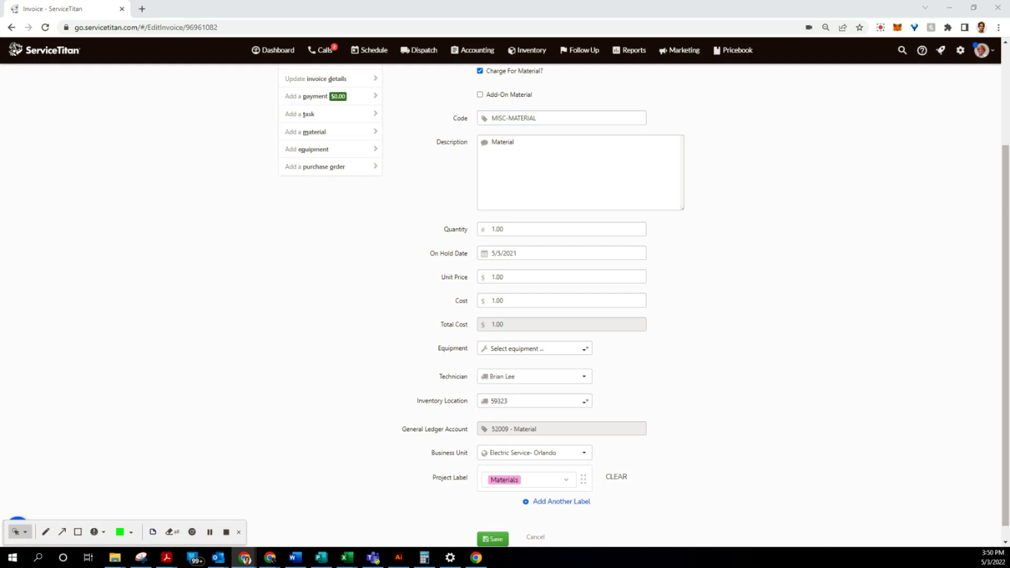
# Replace the default description with 'infinite switch'.
pyautogui.moveTo(522, 153); pyautogui.dragTo(426, 137)
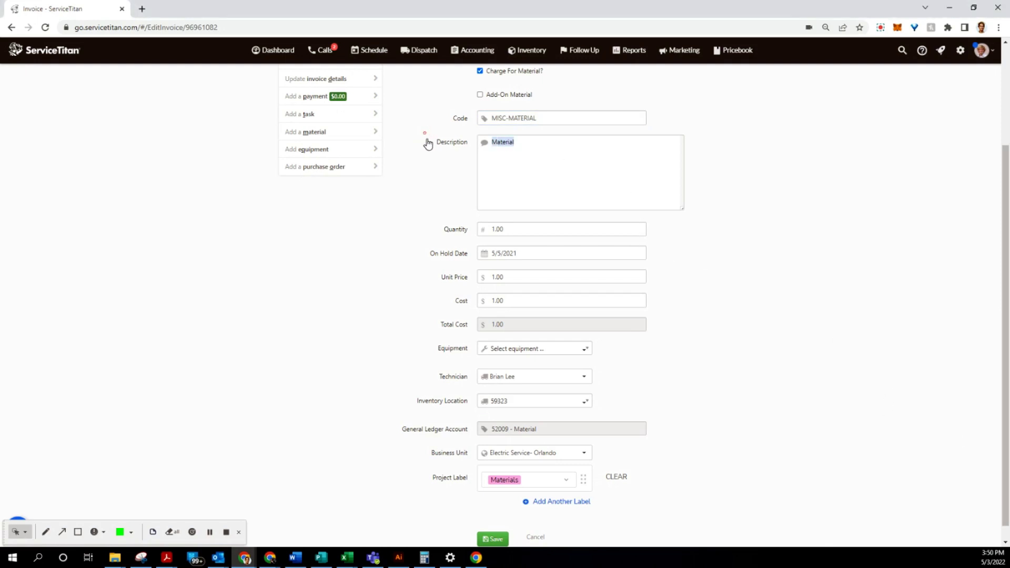
pyautogui.write('MATERIAL  Infinite switch')
pyautogui.moveTo(524, 145); pyautogui.dragTo(397, 146)
pyautogui.press('BackSpace')
pyautogui.click(437, 133)
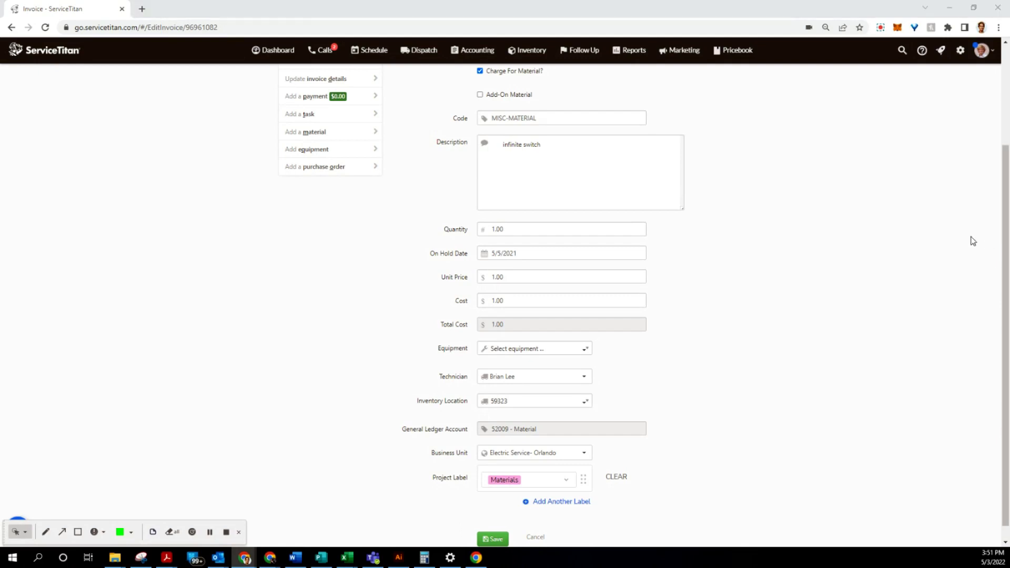
pyautogui.click(554, 144)
pyautogui.hotkey('ctrl', 'a')
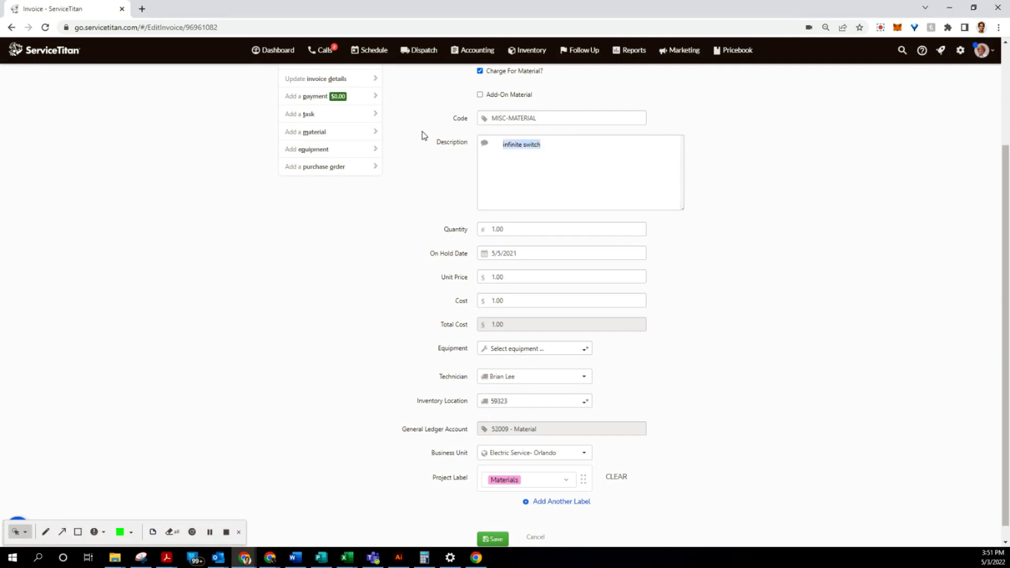
pyautogui.press('BackSpace')
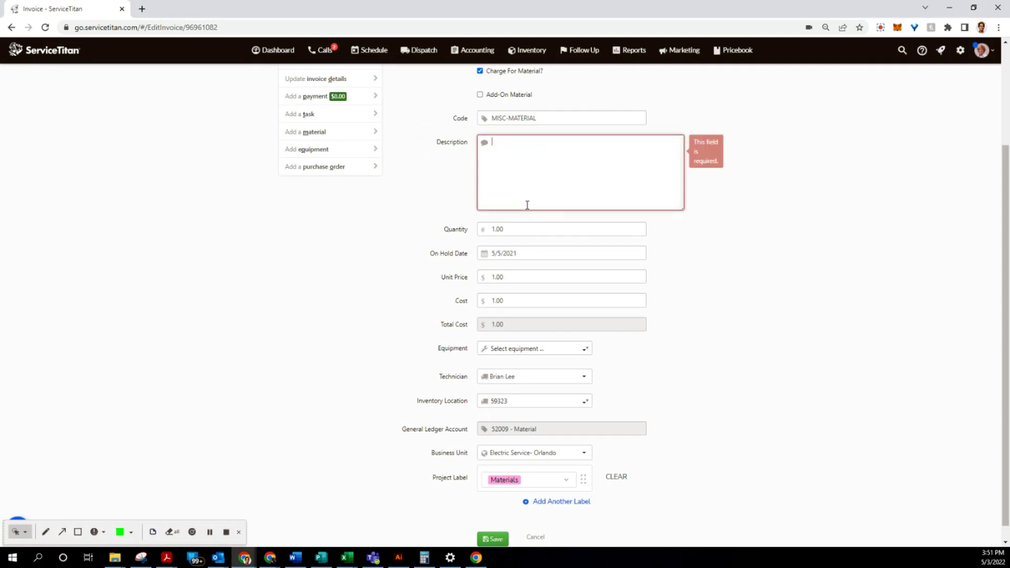
pyautogui.hotkey('ctrl', 'z')
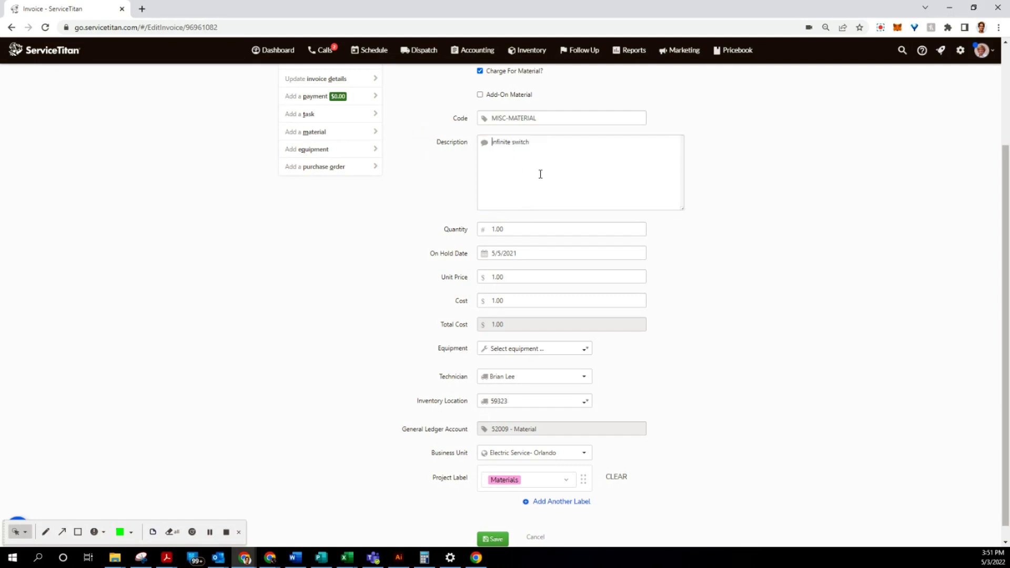
# Set cost 0 and unit price 132.24, then save the infinite switch line.
pyautogui.click(510, 300)
pyautogui.write('0')
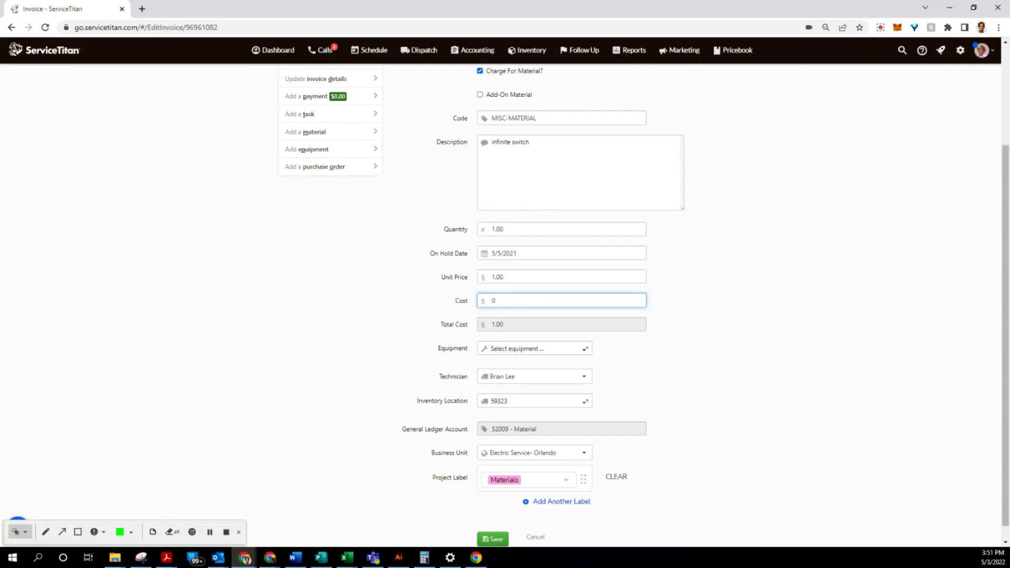
pyautogui.moveTo(516, 274); pyautogui.dragTo(453, 278)
pyautogui.write('1')
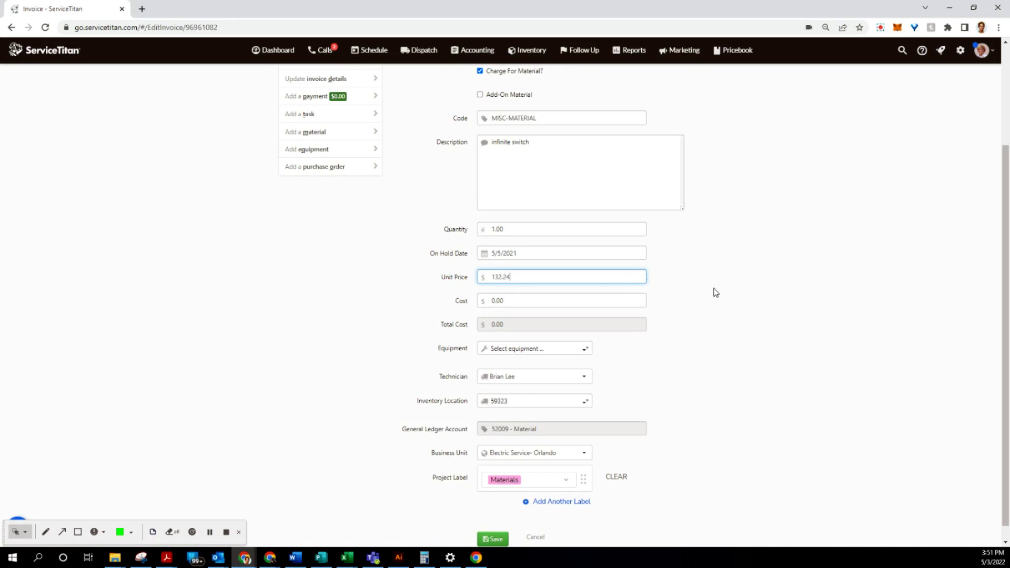
pyautogui.scroll(-1, 719, 336)
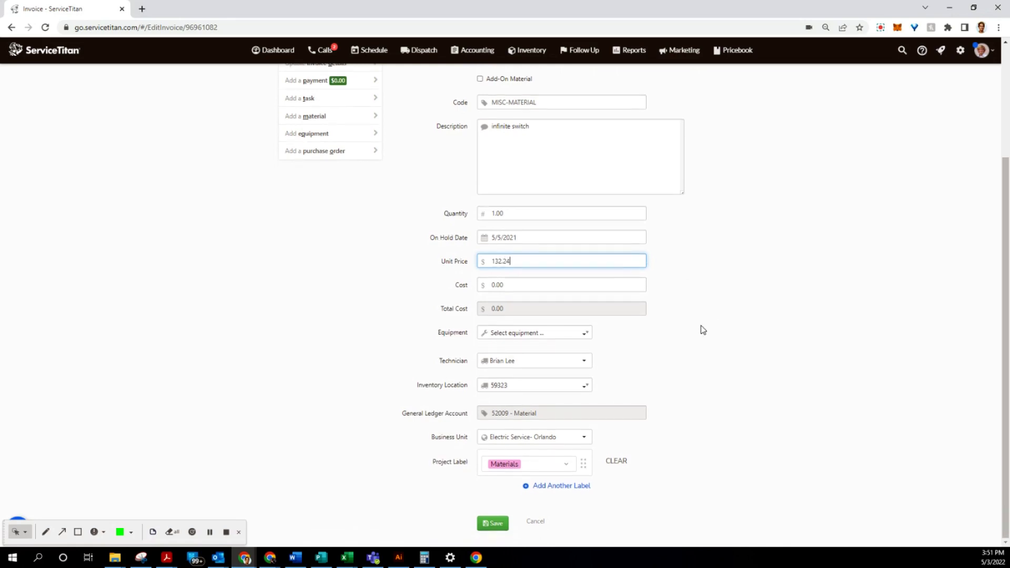
pyautogui.click(479, 524)
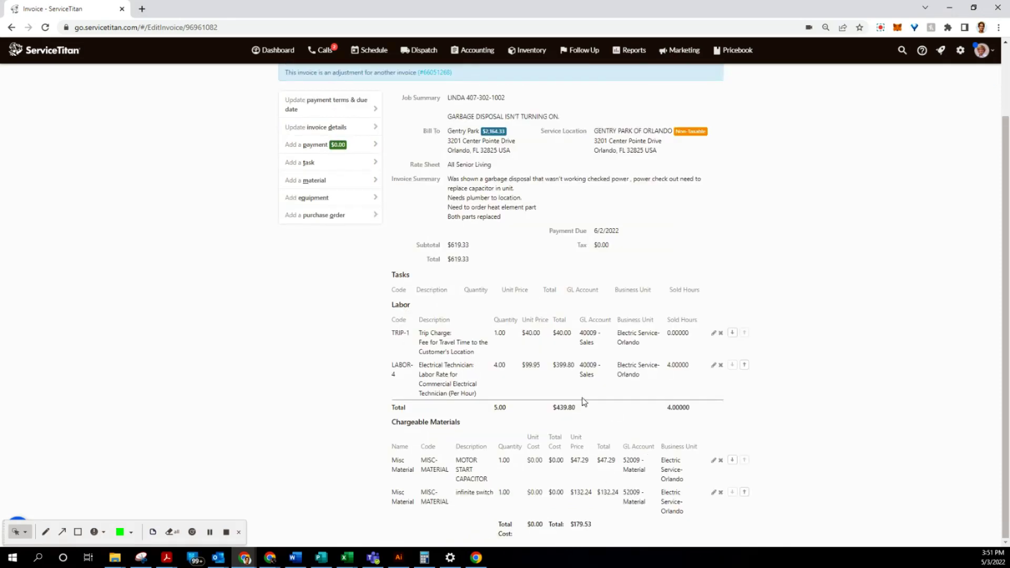
pyautogui.moveTo(553, 408); pyautogui.dragTo(581, 415)
pyautogui.scroll(2, 519, 219)
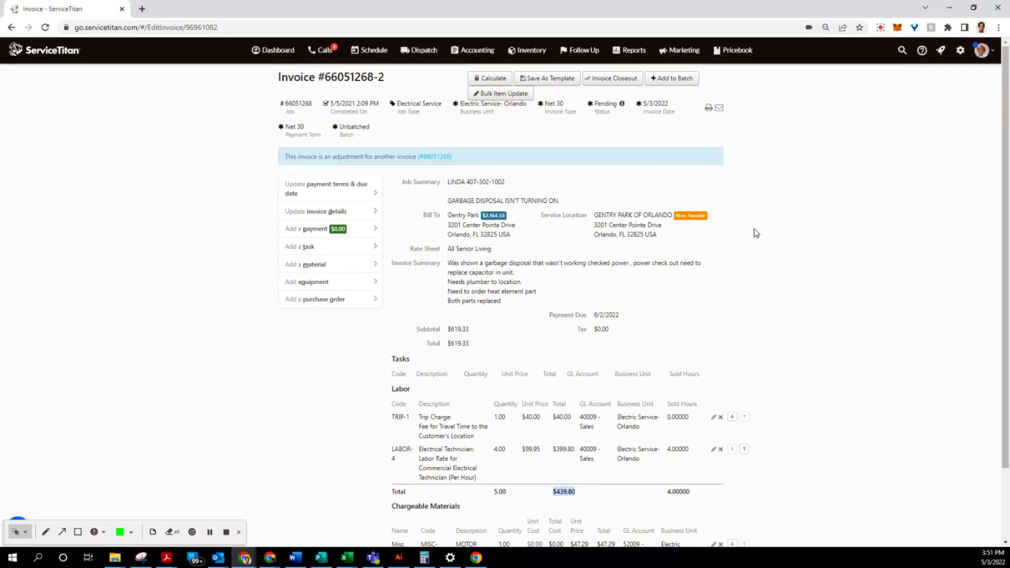